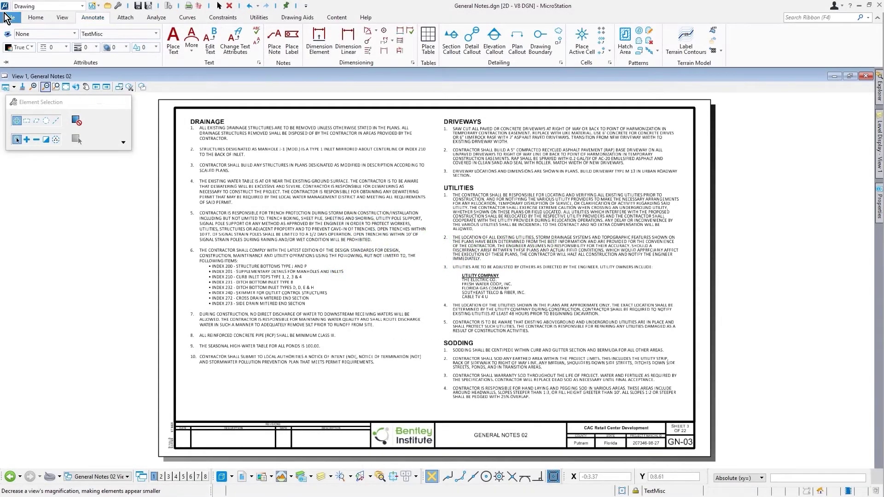
Close General Notes and open Drainage Structures_TF.dgn from the SR_20 WorkSet.
click(4, 15)
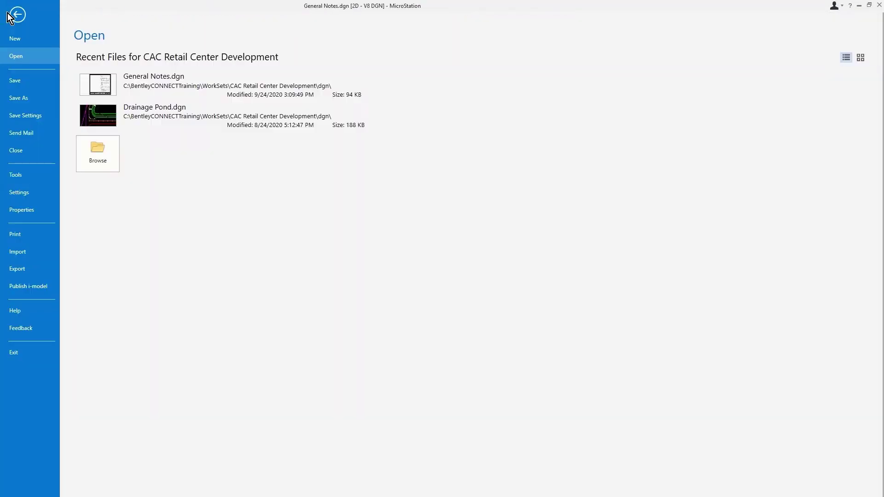
click(35, 157)
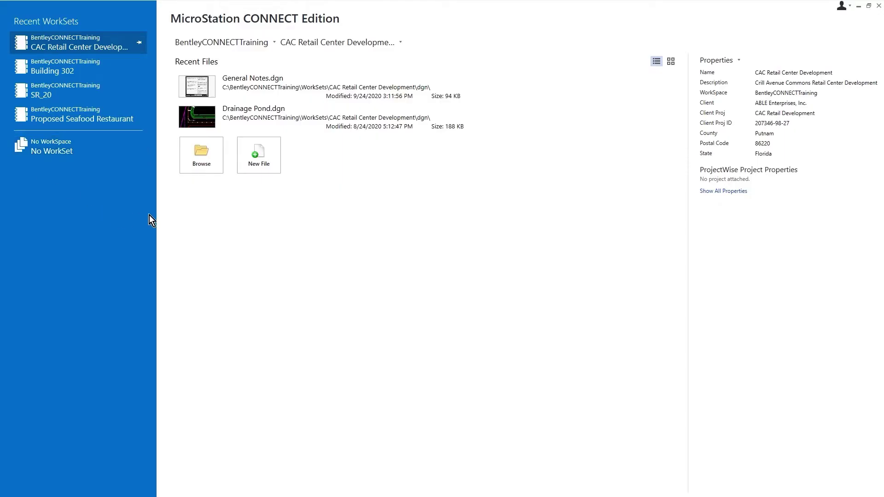
click(325, 44)
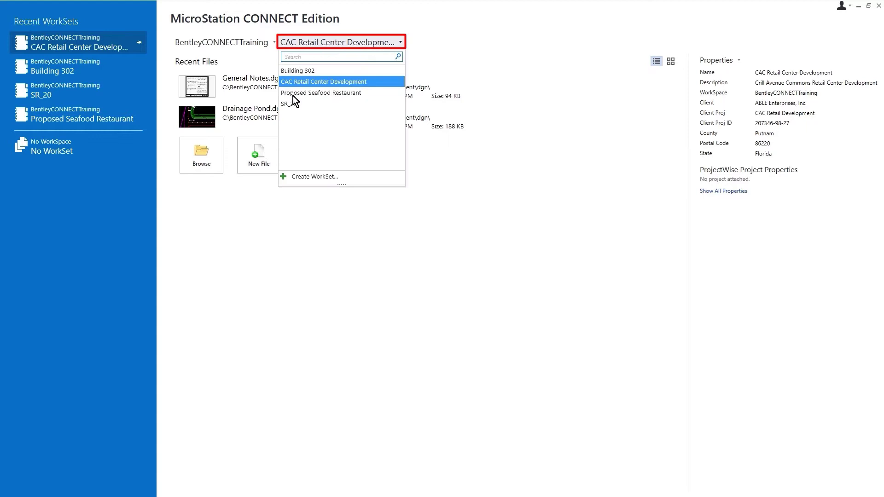
click(312, 107)
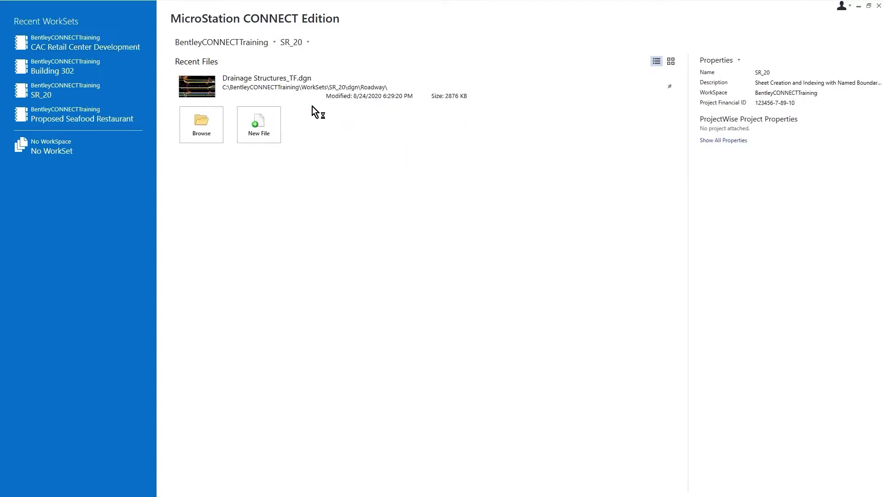
click(297, 83)
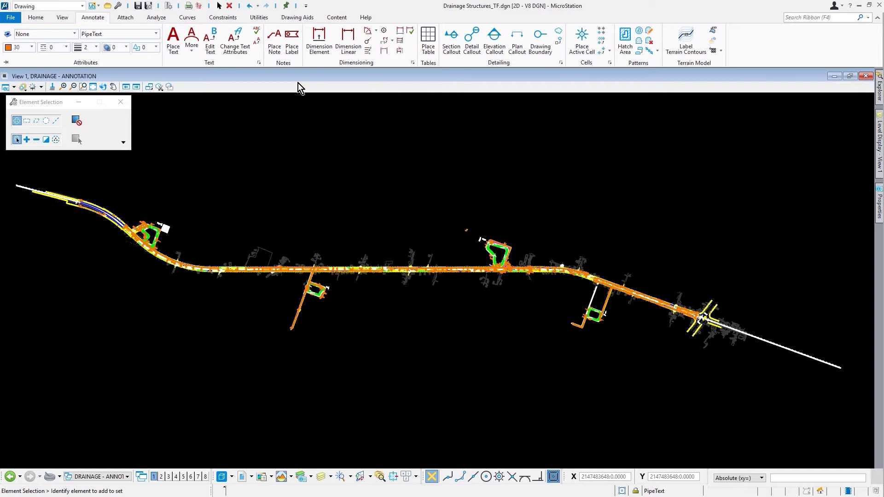
Apply the saved view 'Drainage Structures Sta 1111 to 1135' to View 1.
click(289, 478)
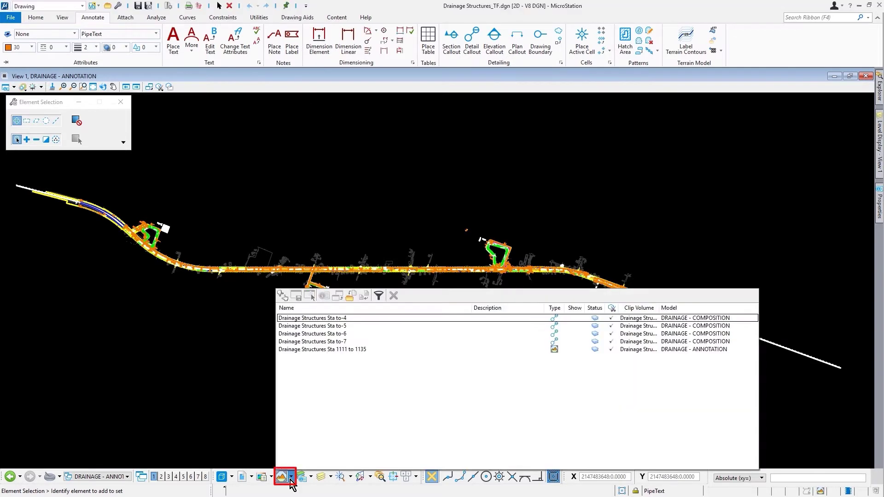
double_click(371, 353)
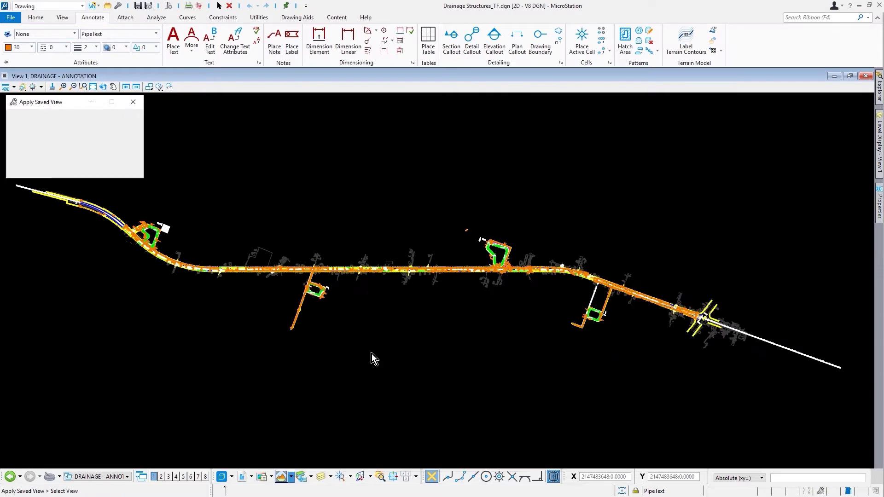
click(371, 353)
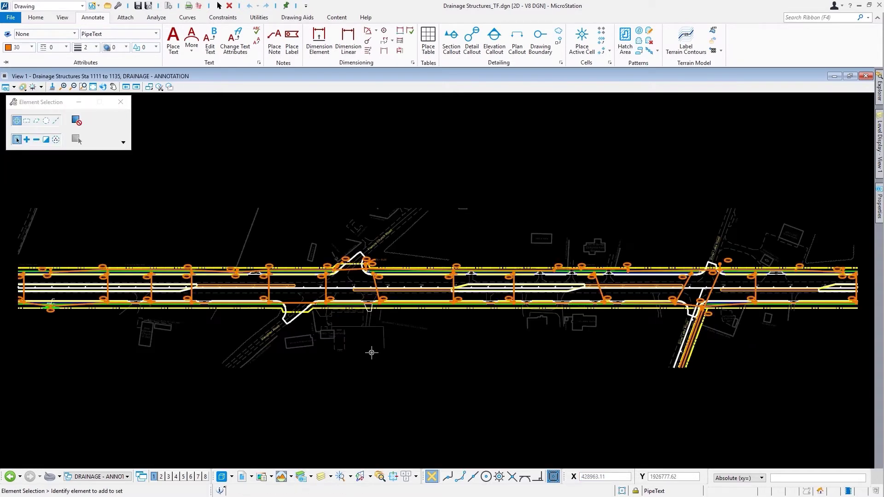
Start a leader note and enter 'CONST.' as its opening text.
click(274, 46)
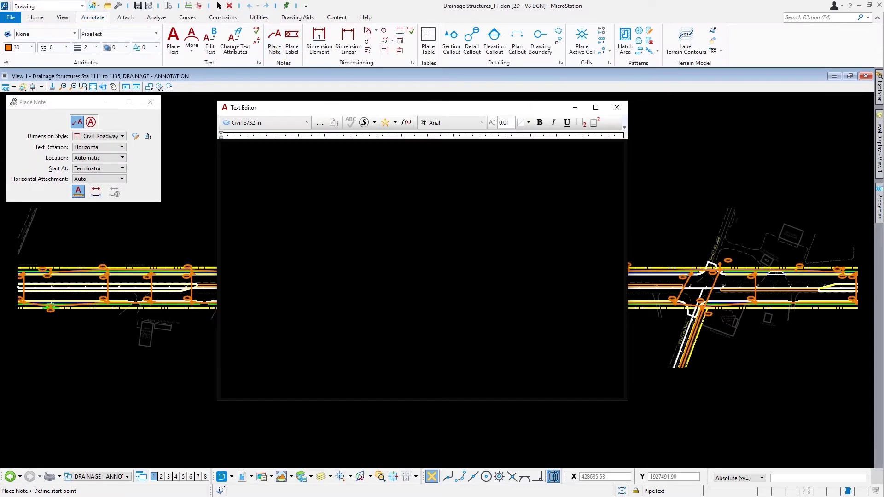
mouse_move(412, 399)
mouse_down()
mouse_move(411, 180)
mouse_move(410, 189)
mouse_up()
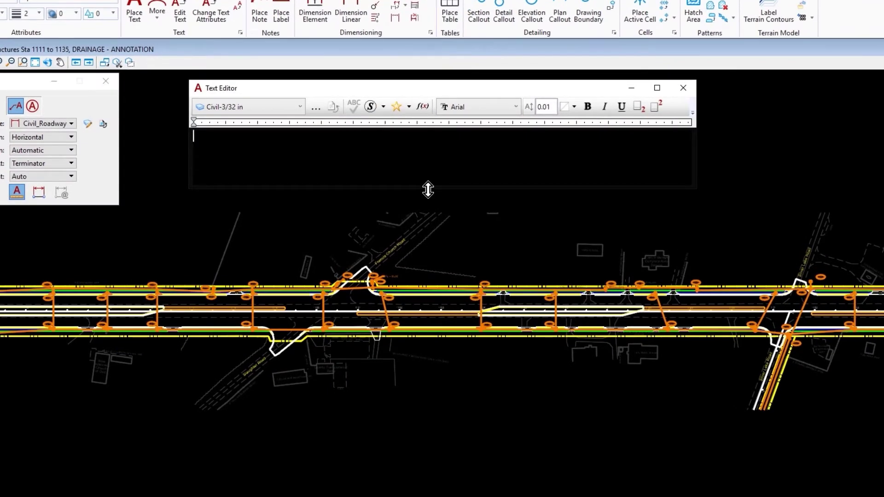
text(CONST.)
Insert the pipe line's Total Length (256, MU label format) as a field in the note.
click(425, 107)
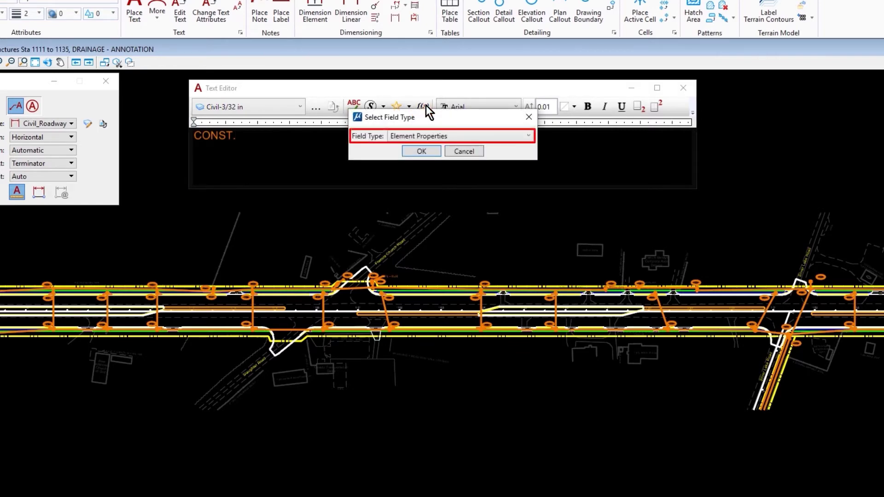
click(432, 155)
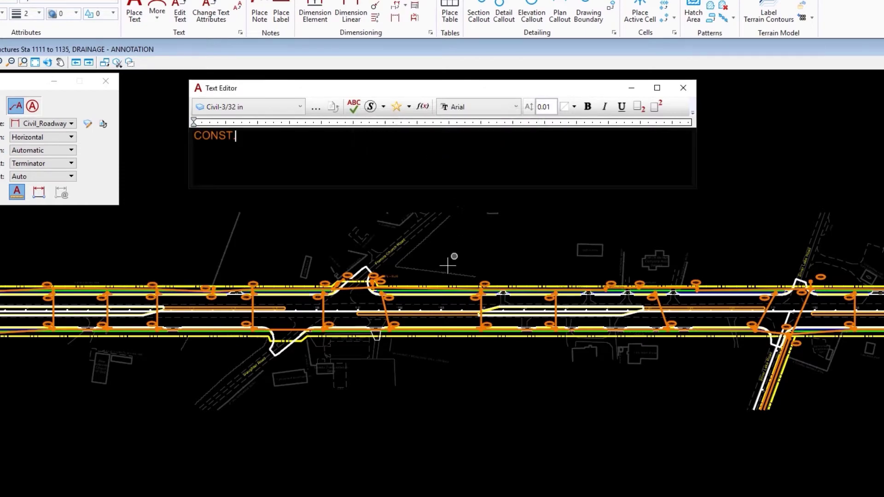
scroll(447, 265, up, 8)
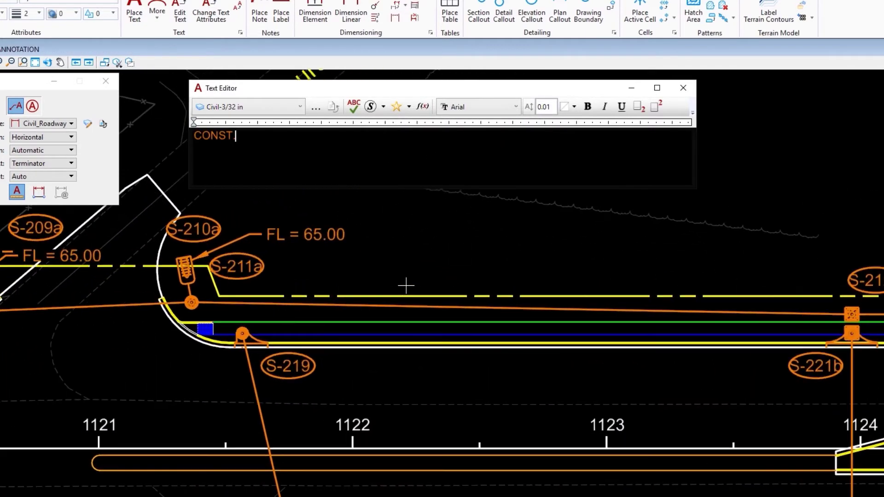
scroll(406, 286, up, 1)
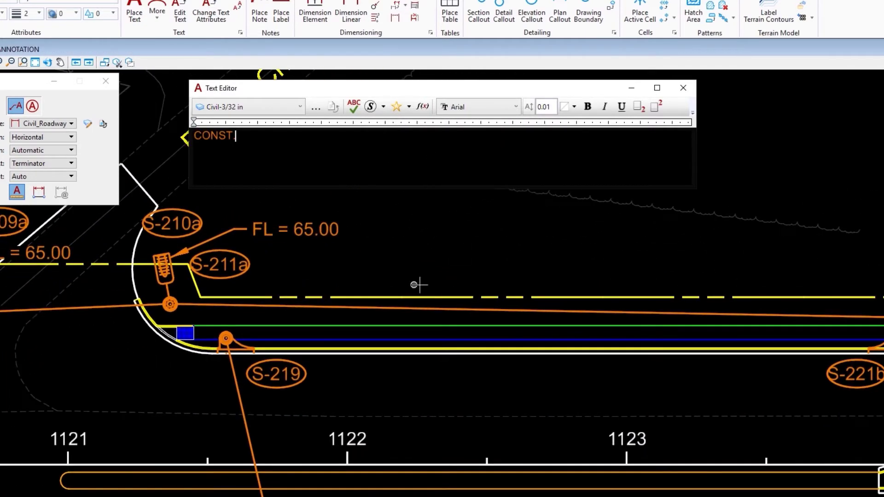
click(436, 307)
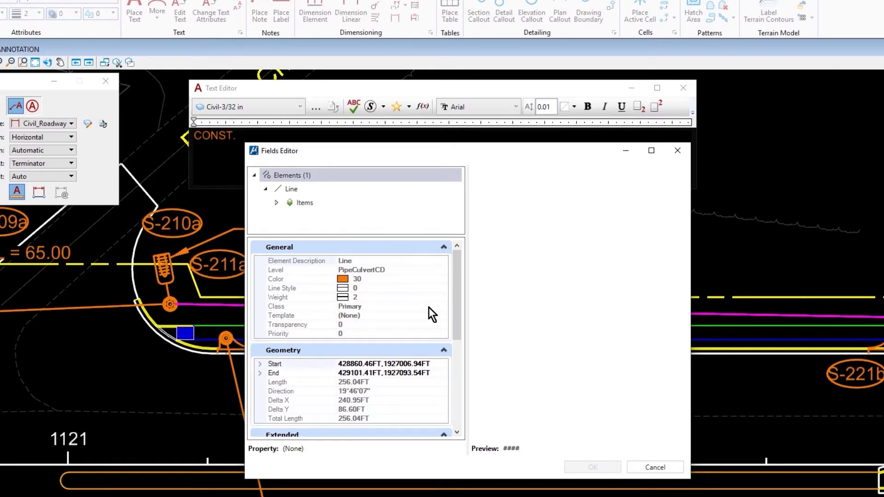
click(388, 418)
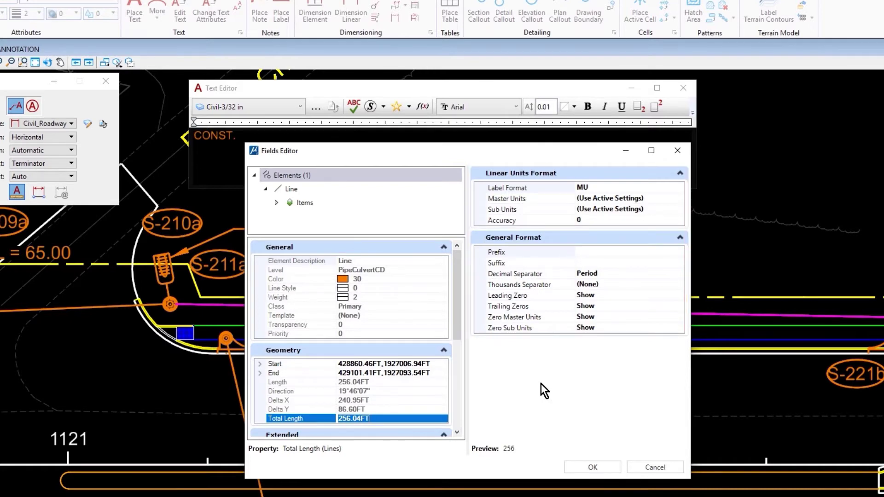
click(671, 186)
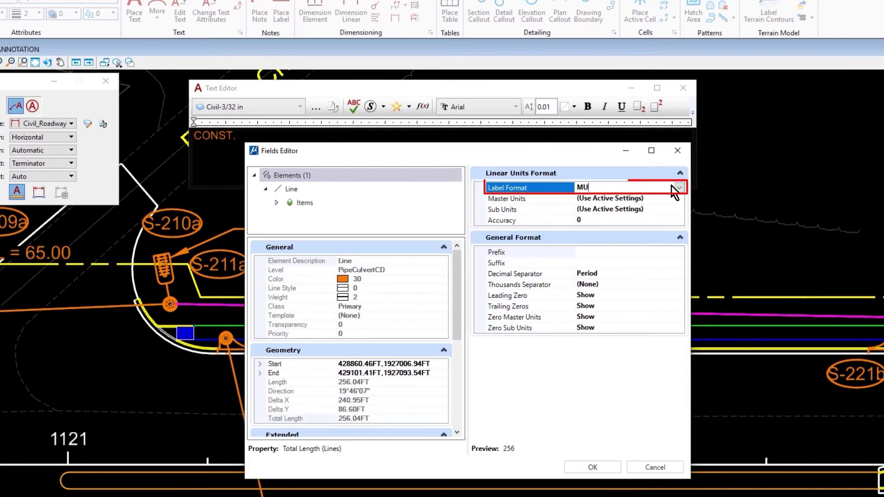
click(679, 187)
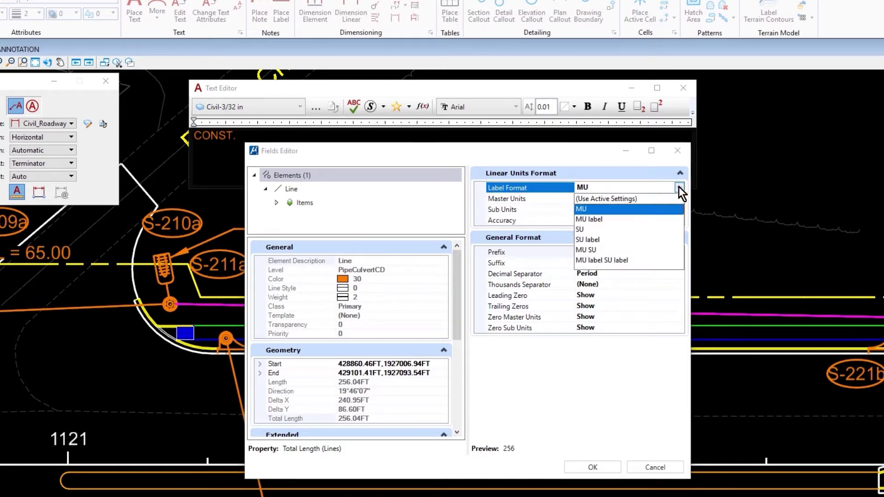
click(678, 187)
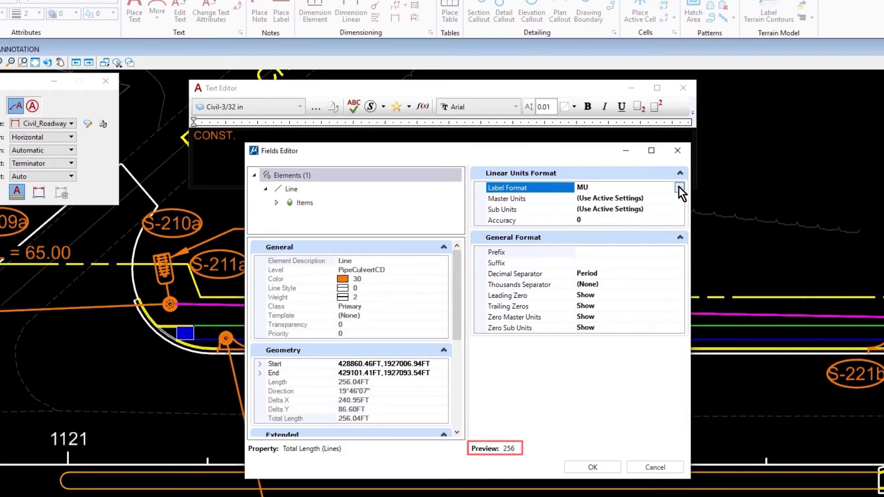
click(606, 465)
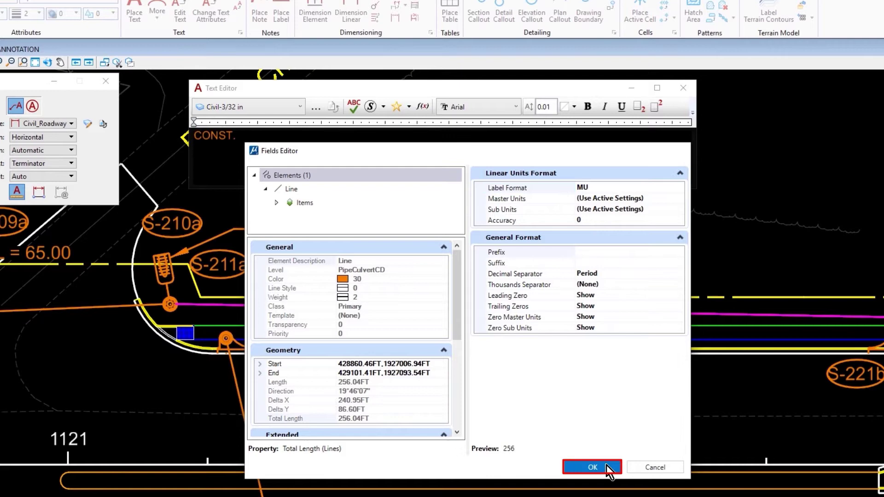
click(606, 465)
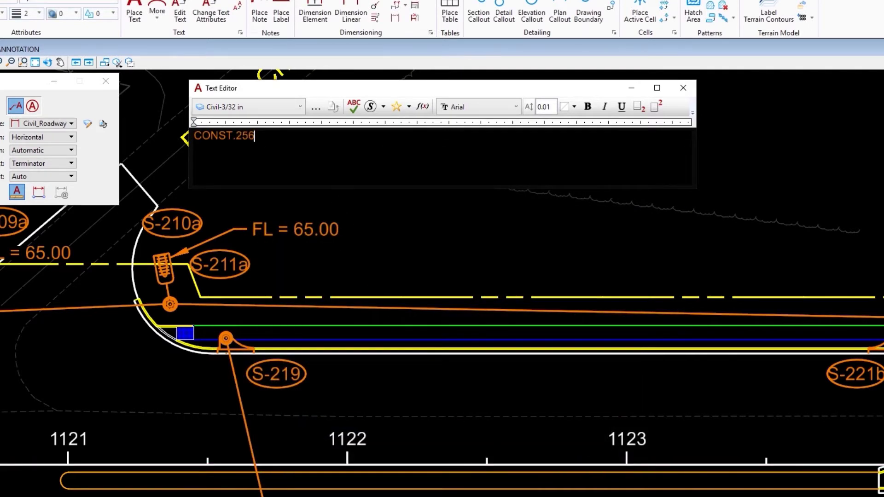
Add 'LF OF' to the note and choose the same pipe's Diameter (30") as the next field.
text(LF)
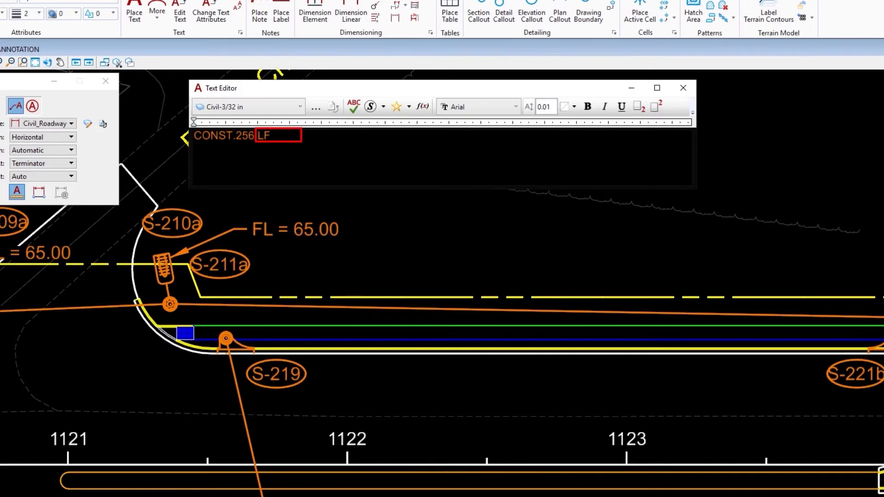
text( OF)
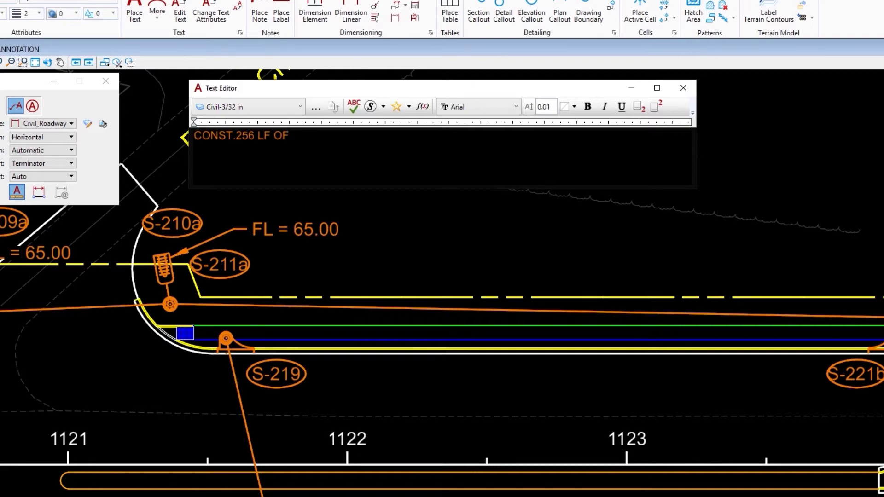
click(426, 107)
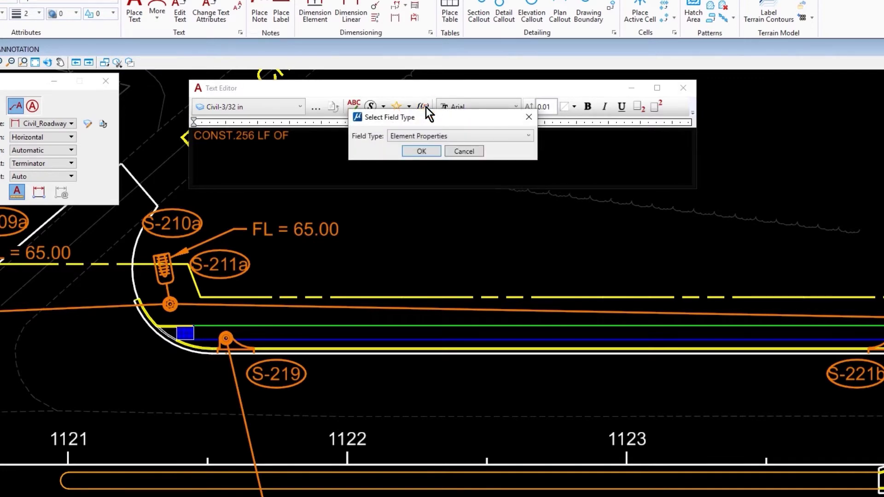
click(421, 151)
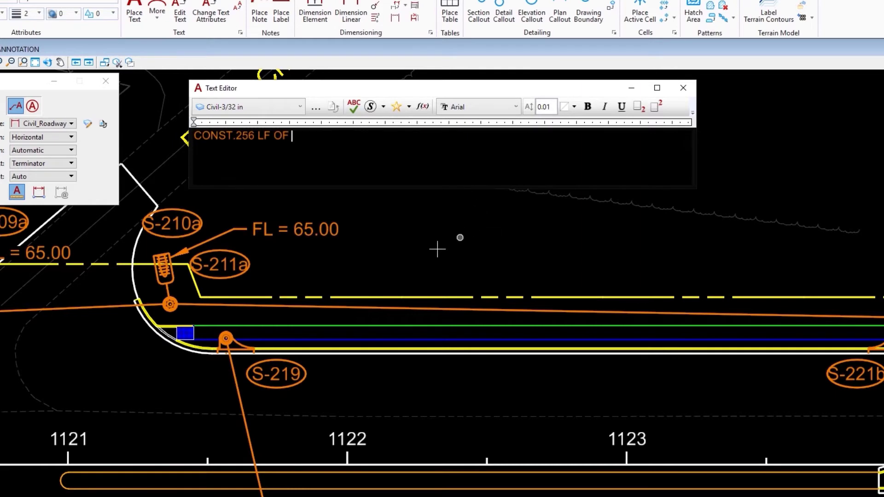
click(399, 304)
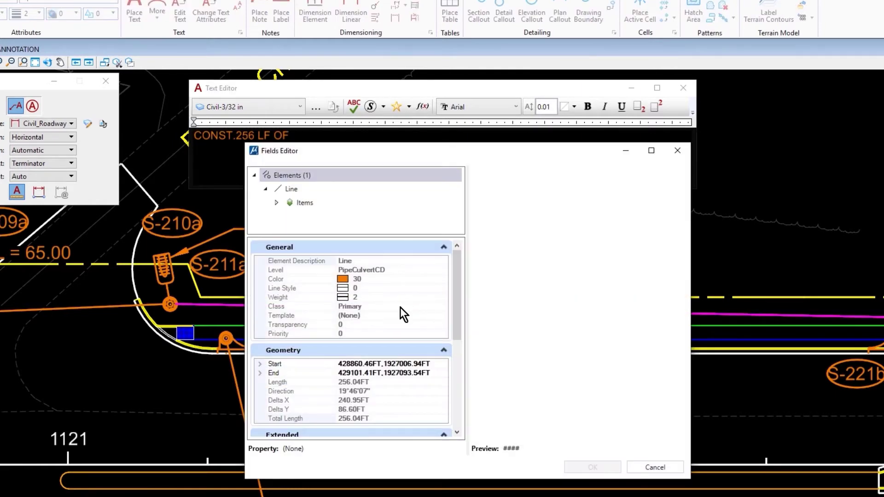
scroll(399, 307, down, 5)
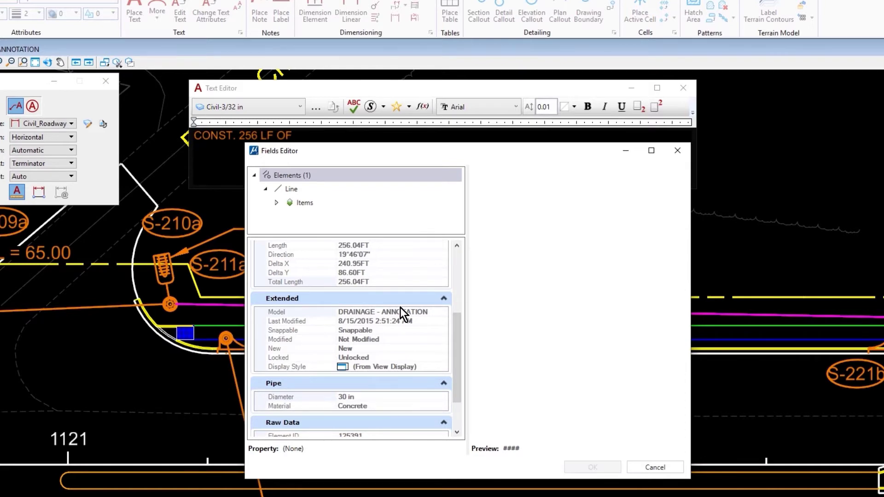
click(368, 396)
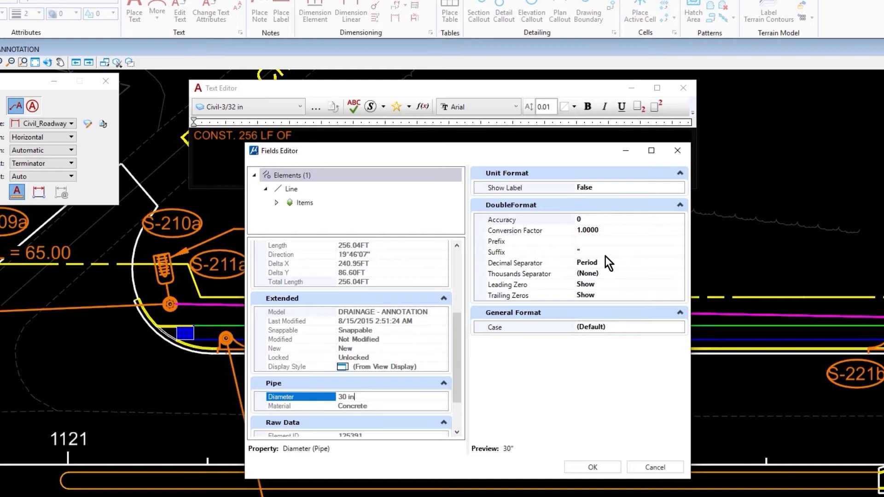
Insert the 30" diameter field, then the pipe's Material field (CONCRETE), into the note.
click(600, 468)
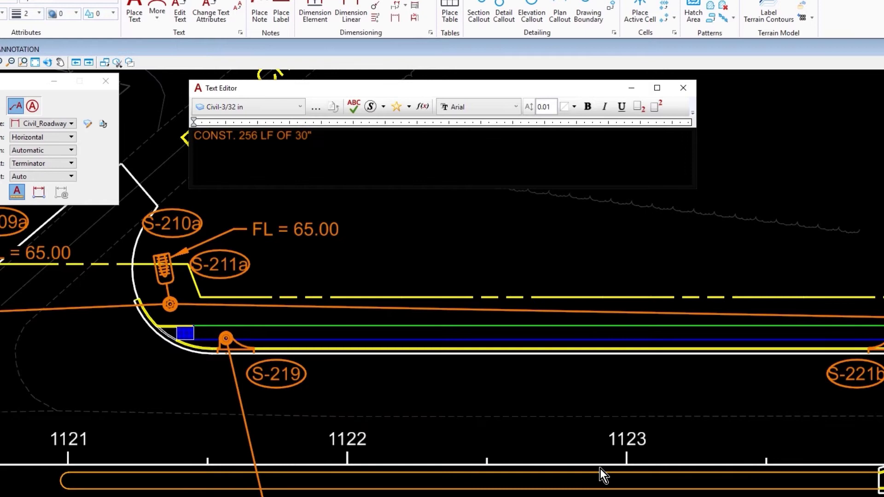
click(423, 111)
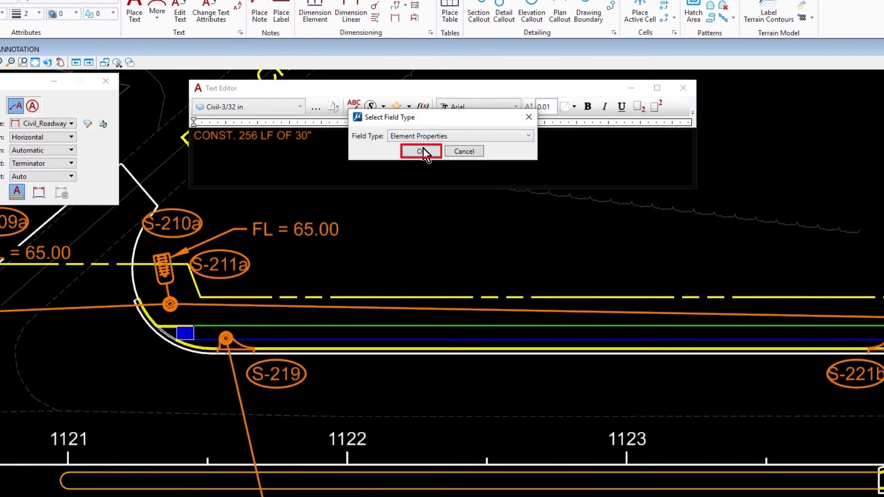
click(423, 150)
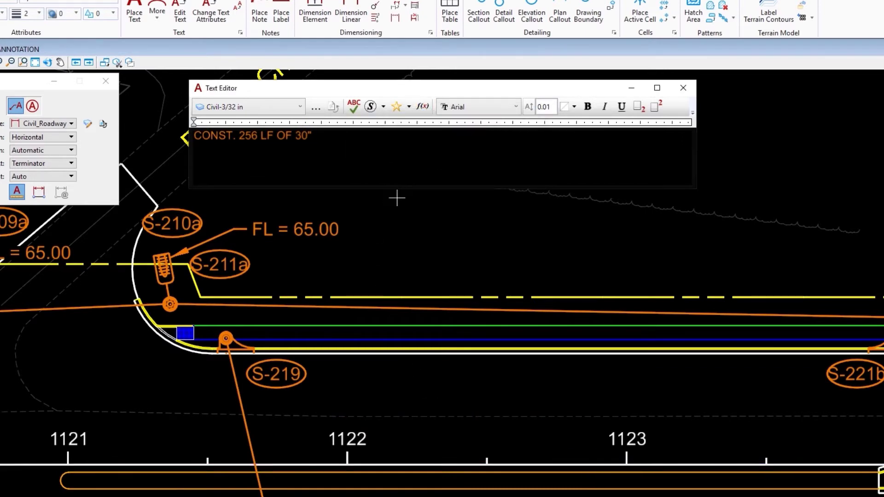
click(424, 307)
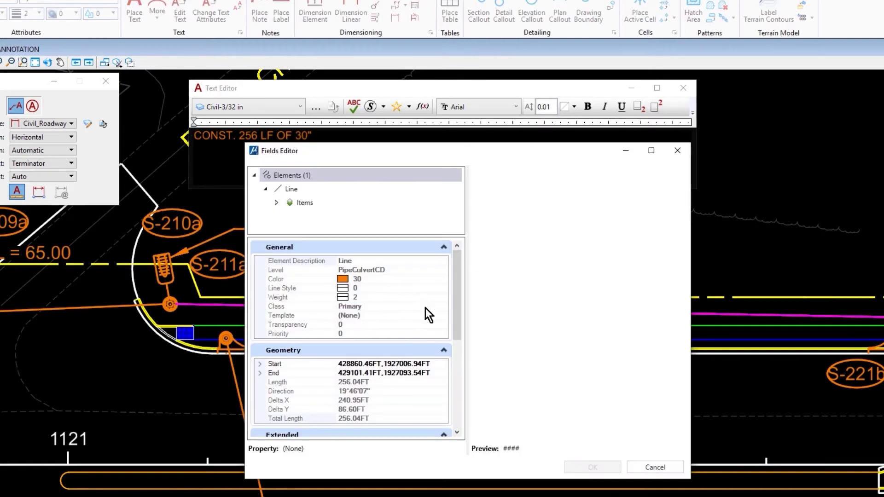
scroll(426, 308, down, 5)
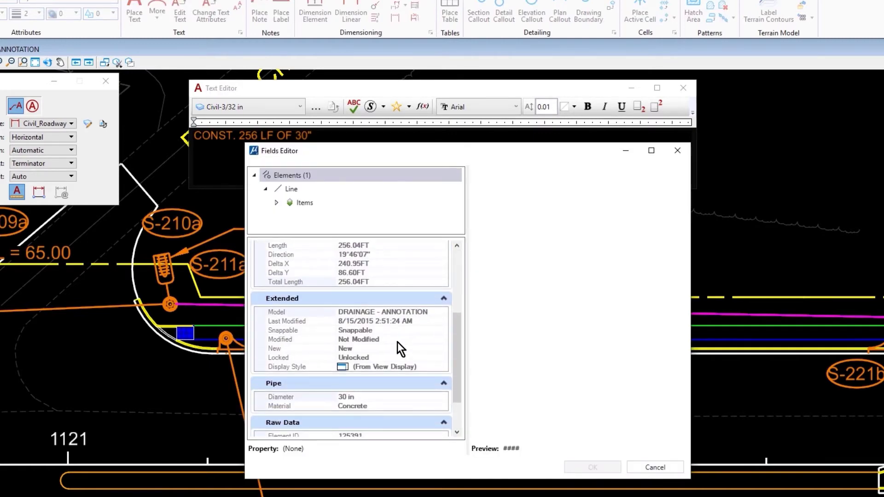
click(392, 405)
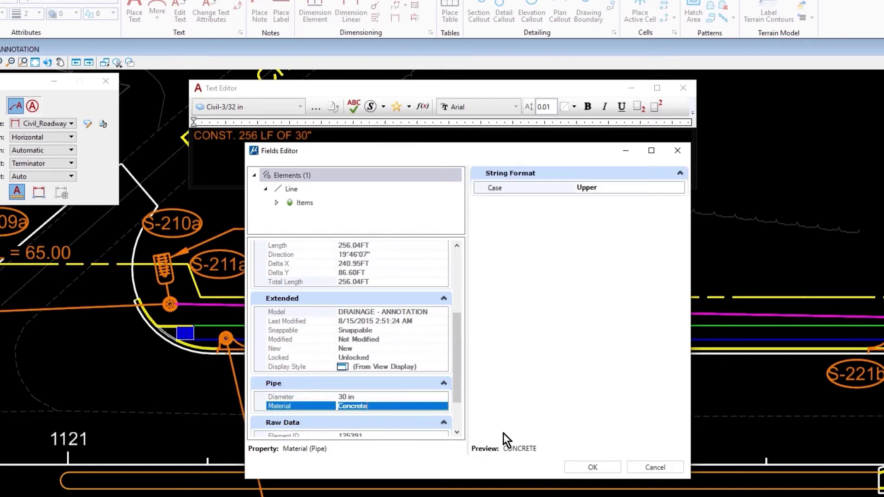
click(594, 468)
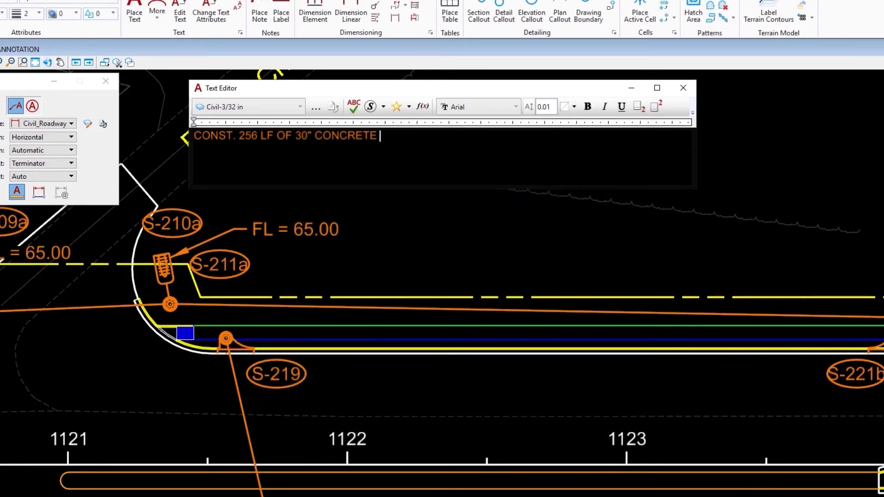
Add 'PIPE' and turn on word wrapping, narrowing the text so it wraps onto two lines.
text(PIPE)
right_click(443, 121)
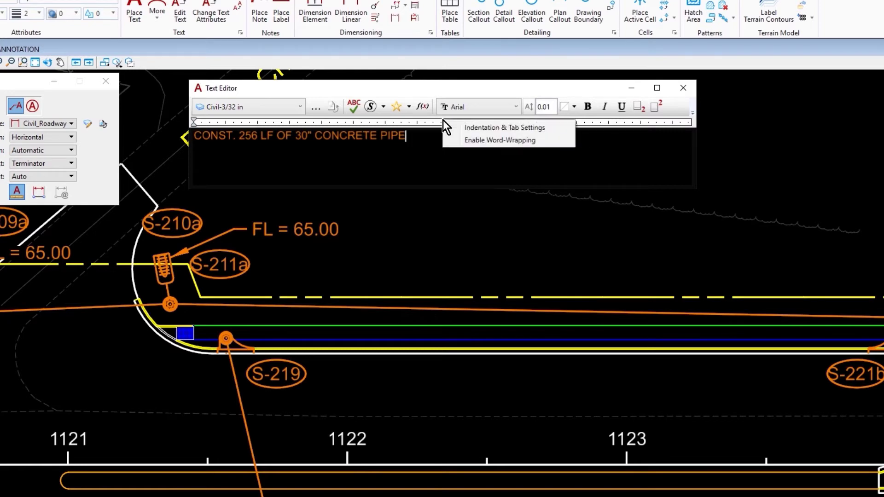
click(548, 140)
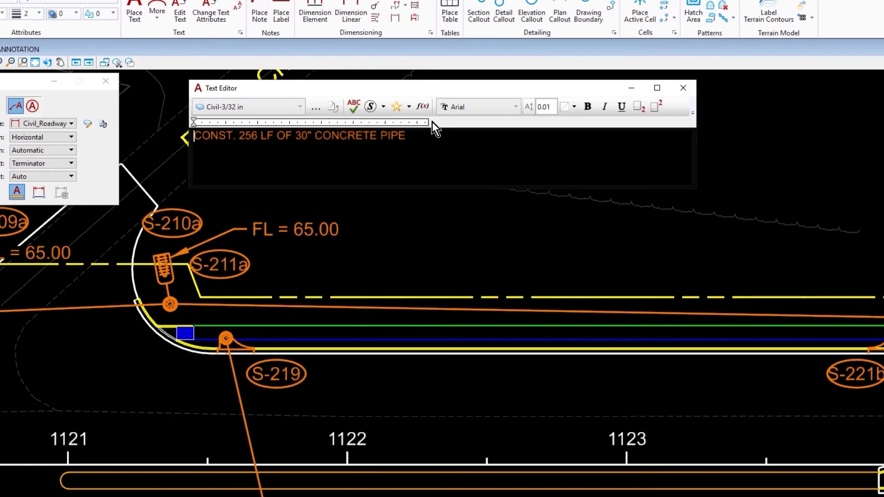
drag(426, 122, 321, 122)
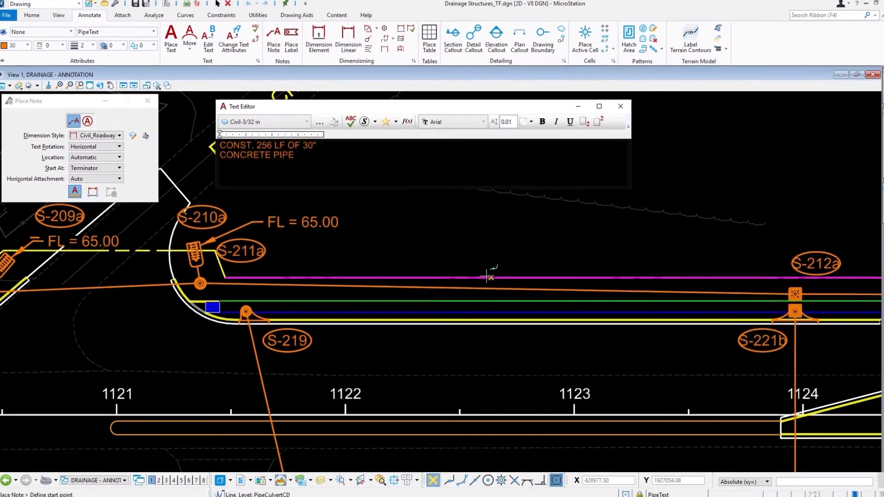
Place the 256 LF and 190 LF pipe notes with leaders above their pipe runs.
click(423, 287)
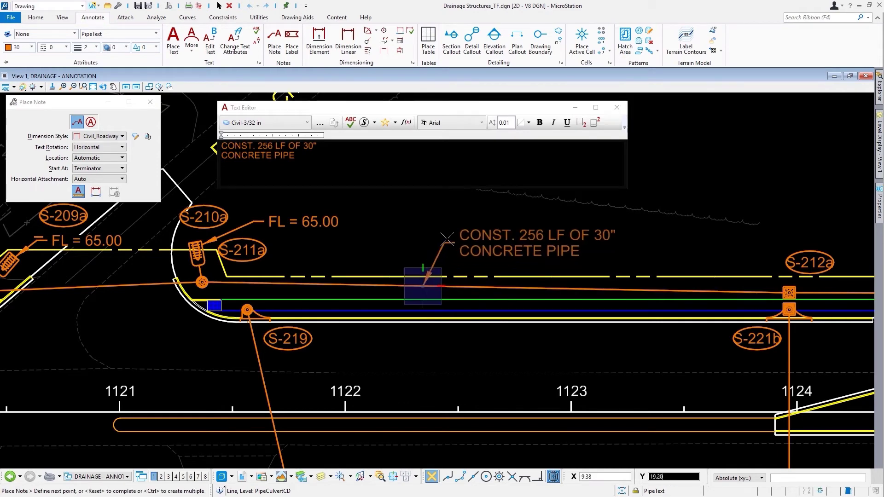
click(451, 235)
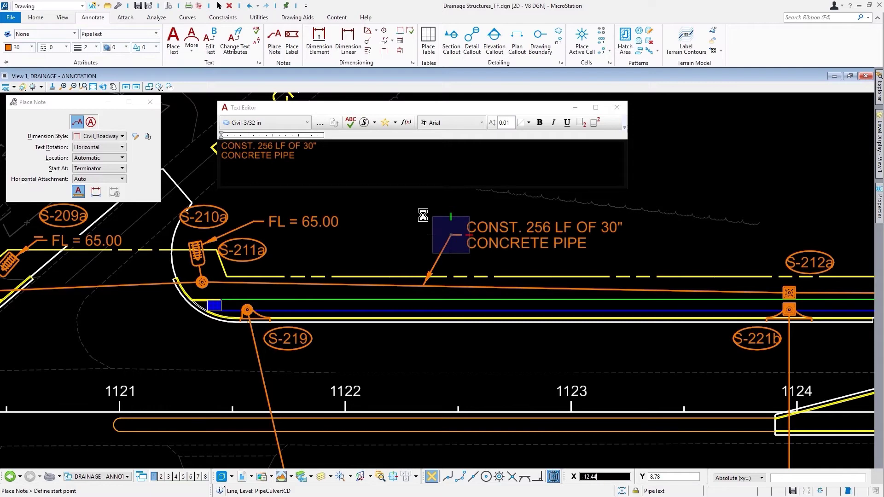
scroll(422, 215, down, 1)
mouse_move(425, 213)
middle_down()
mouse_move(813, 205)
mouse_move(861, 248)
middle_up()
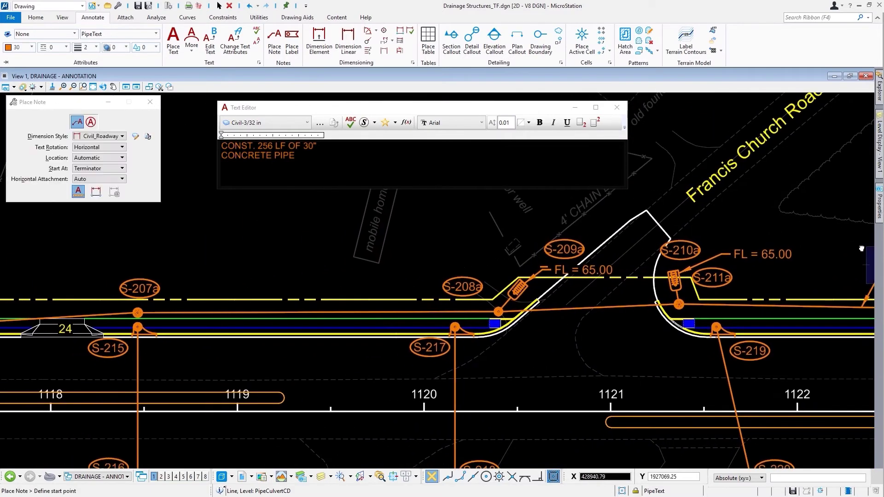
click(213, 313)
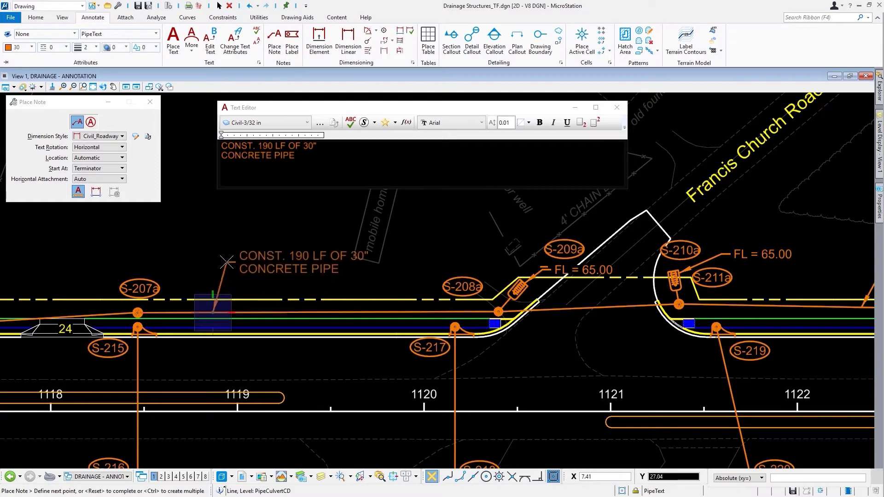
click(194, 248)
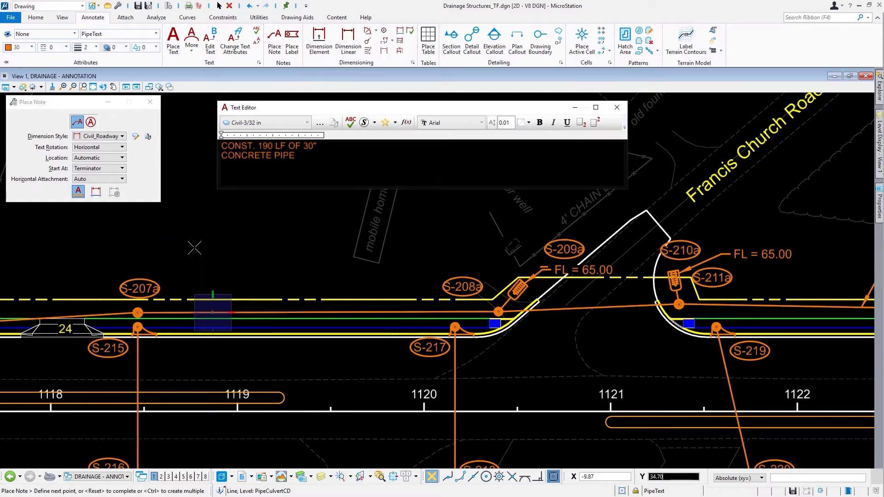
Place the 130 LF and 246 LF pipe notes above the pipe runs further left.
click(113, 87)
mouse_move(468, 205)
mouse_down()
mouse_move(620, 294)
mouse_move(805, 267)
mouse_up()
right_click(806, 266)
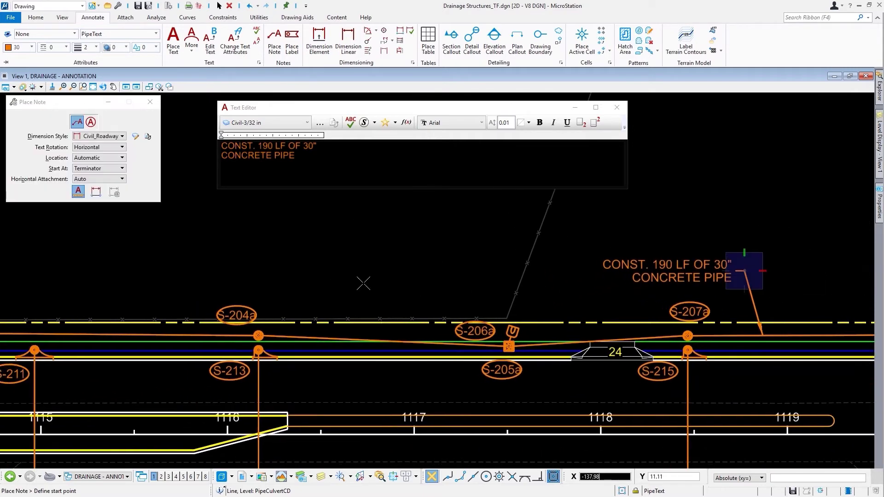
click(284, 336)
click(322, 267)
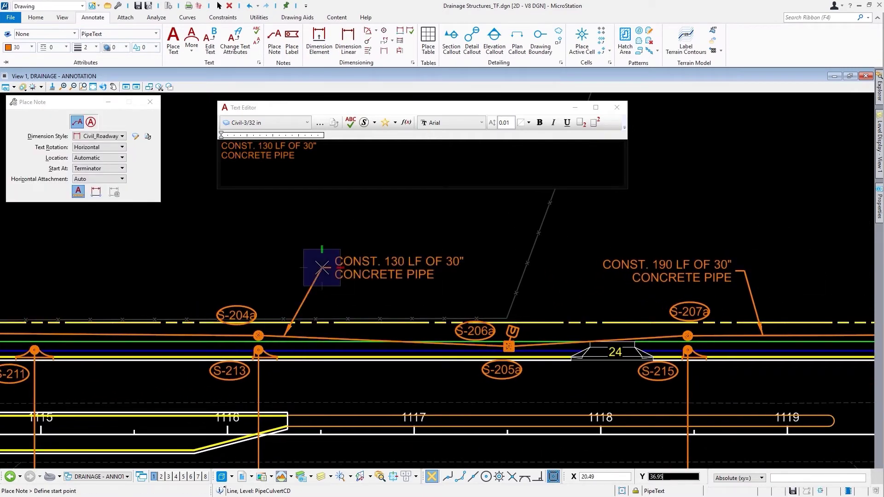
click(109, 334)
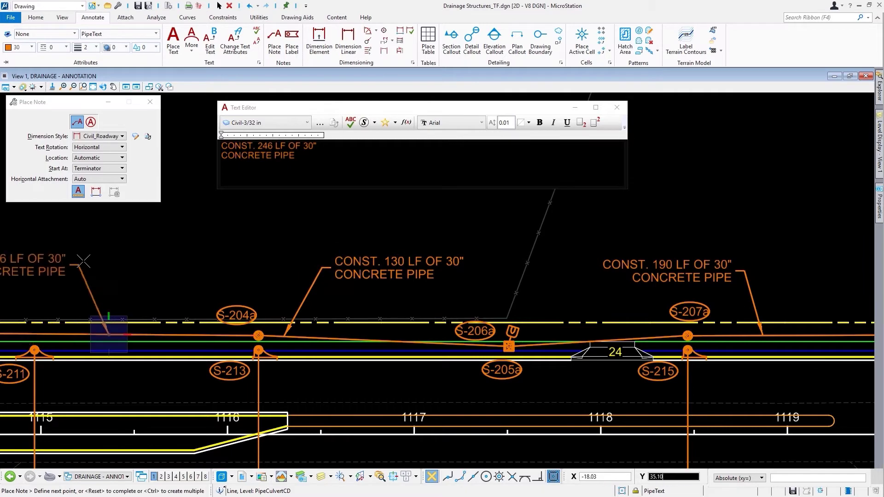
click(126, 266)
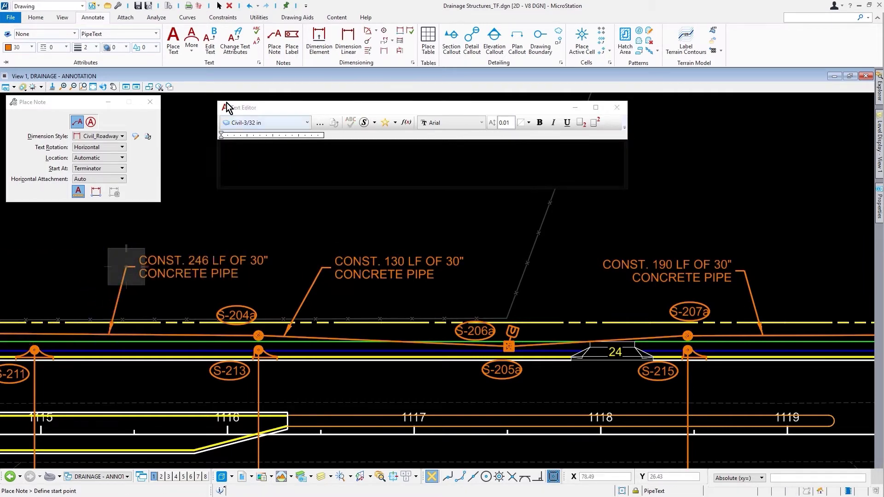
Close the drainage drawing and open proposed restaurant.dgn from the Proposed Seafood Restaurant WorkSet at the kitchen.
click(10, 17)
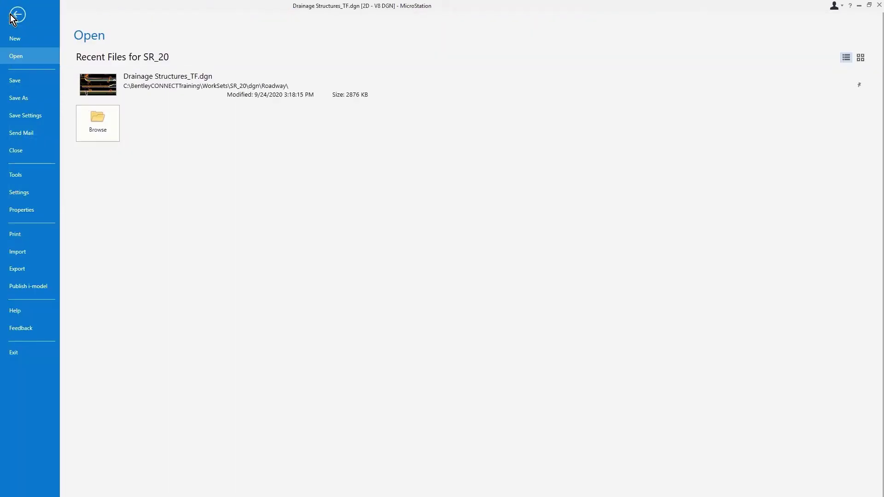
click(26, 149)
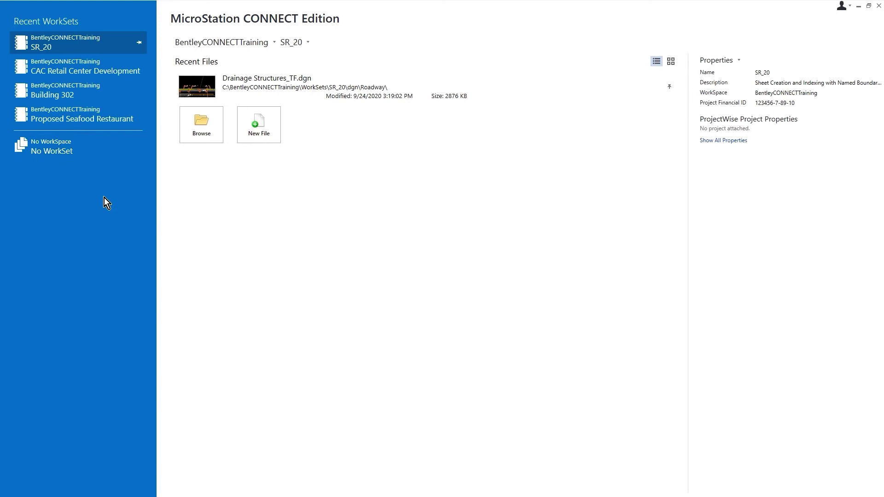
click(306, 43)
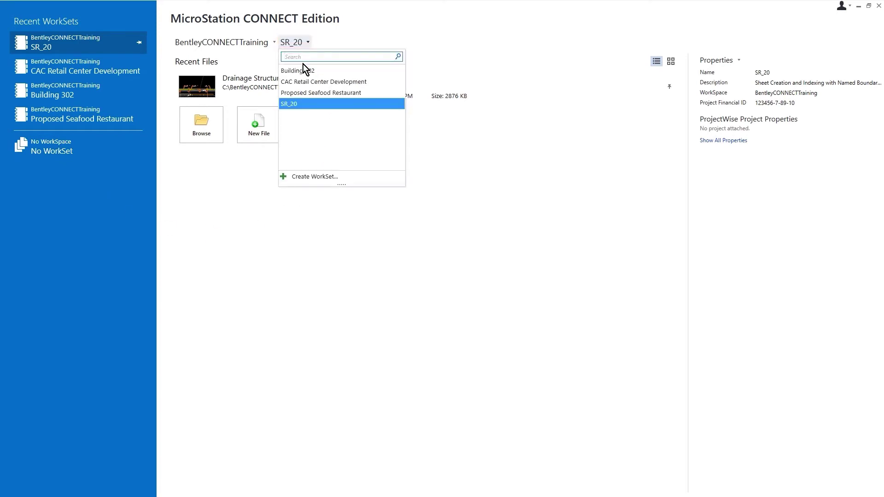
click(374, 93)
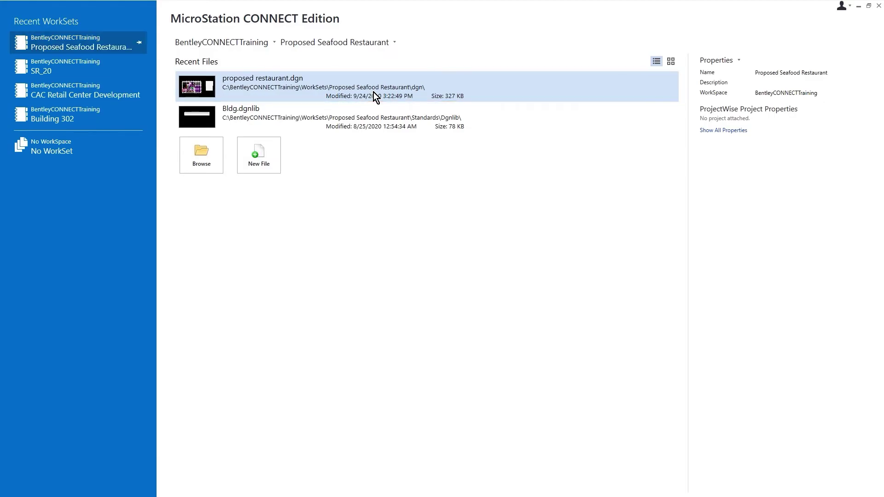
click(373, 95)
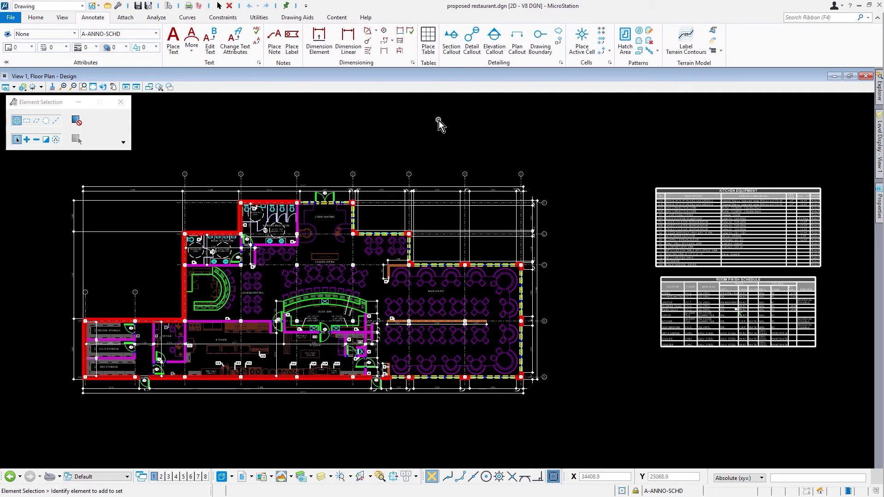
scroll(204, 308, up, 5)
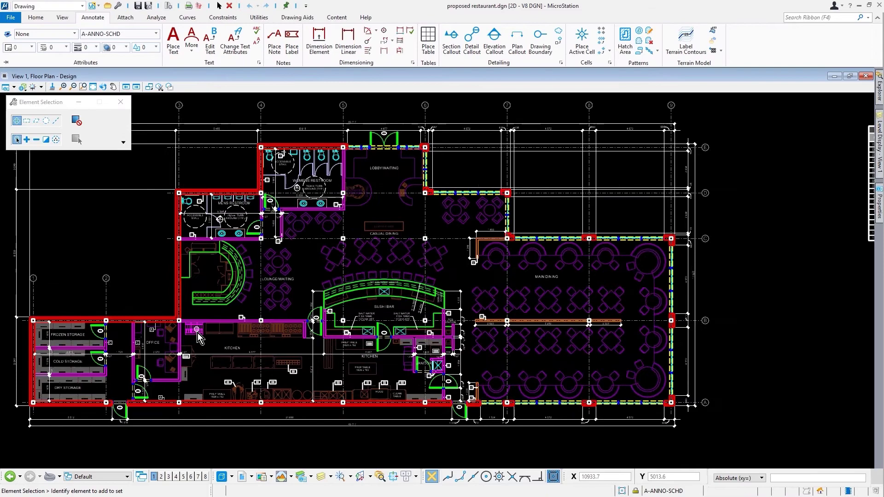
scroll(302, 359, up, 2)
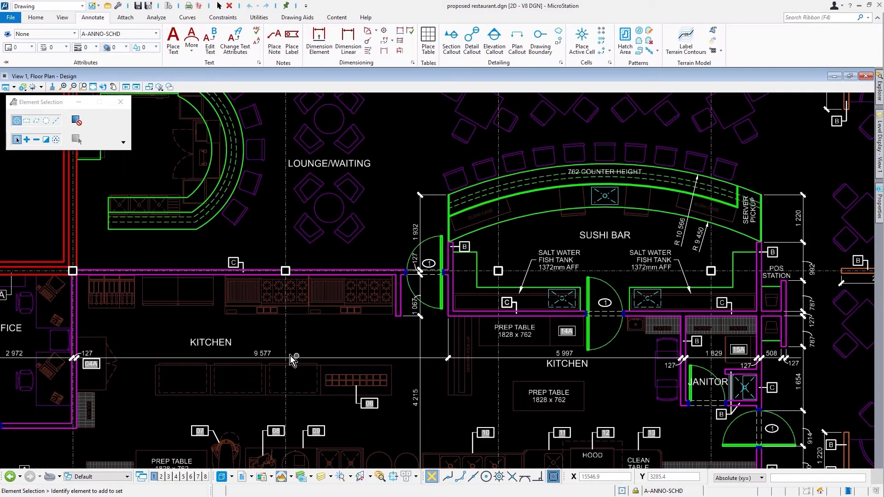
scroll(290, 355, up, 4)
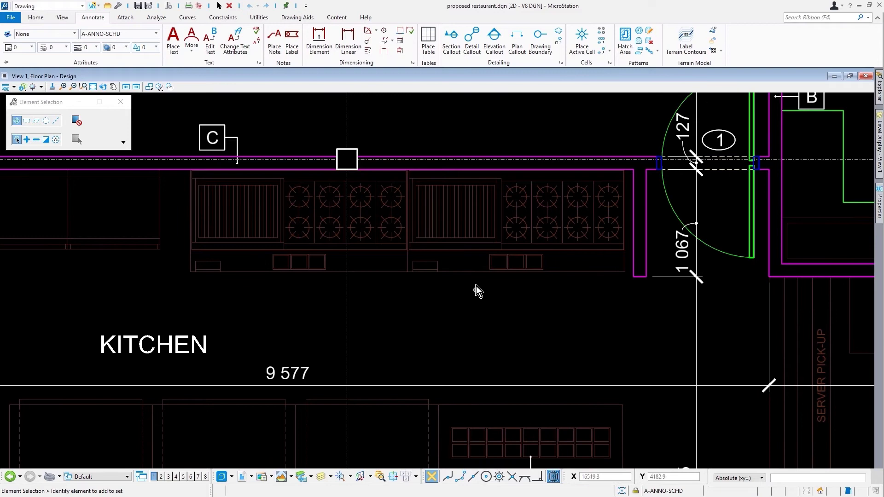
Review the Range Gas Griddle's properties, then deselect it and start Place Label.
click(471, 274)
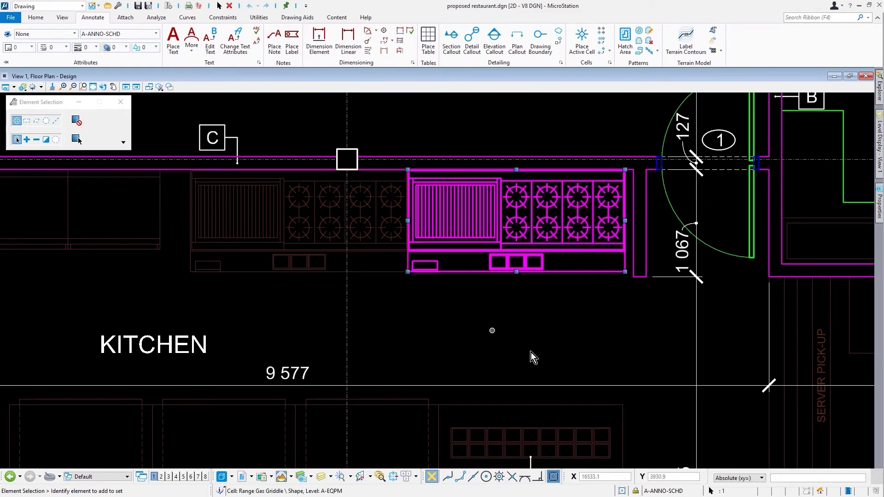
click(879, 211)
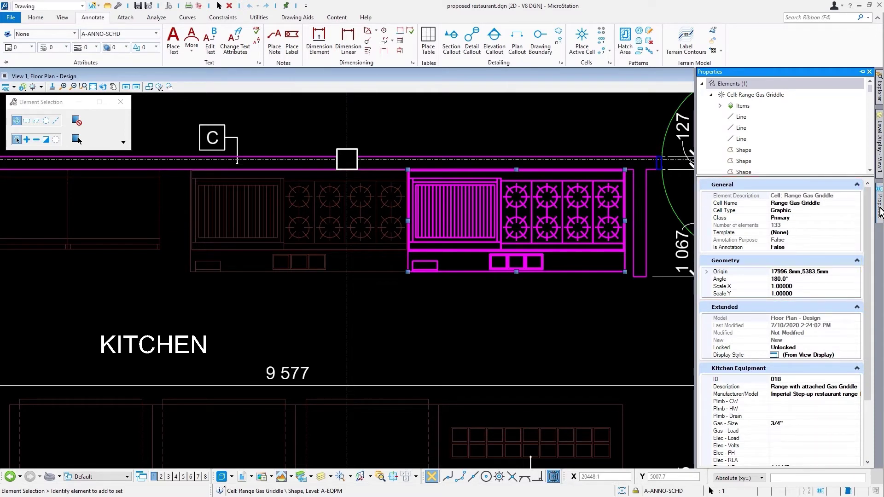
scroll(803, 250, down, 3)
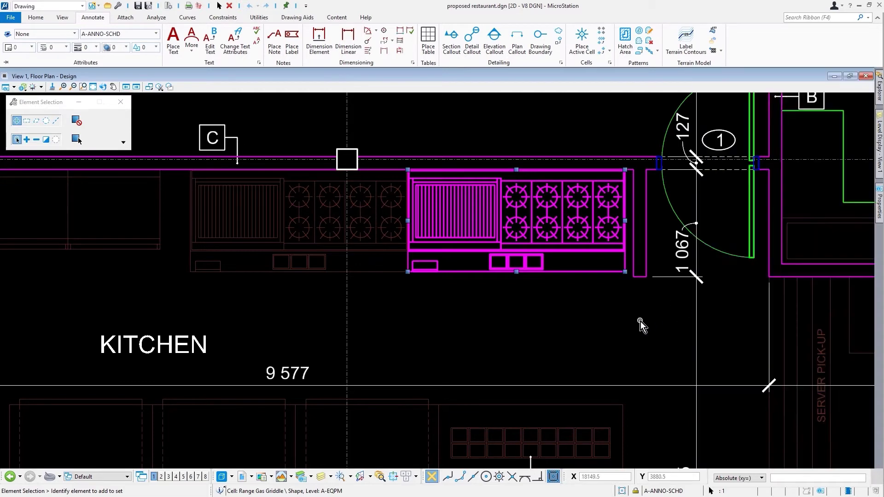
click(640, 321)
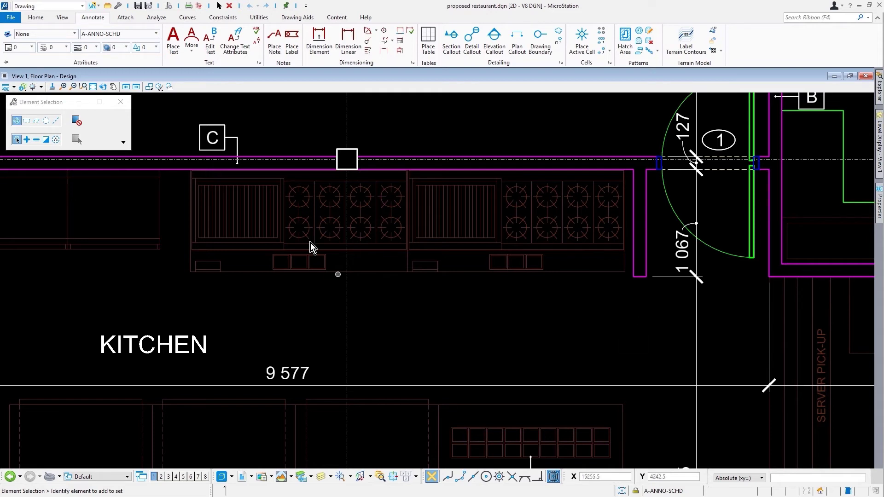
click(290, 46)
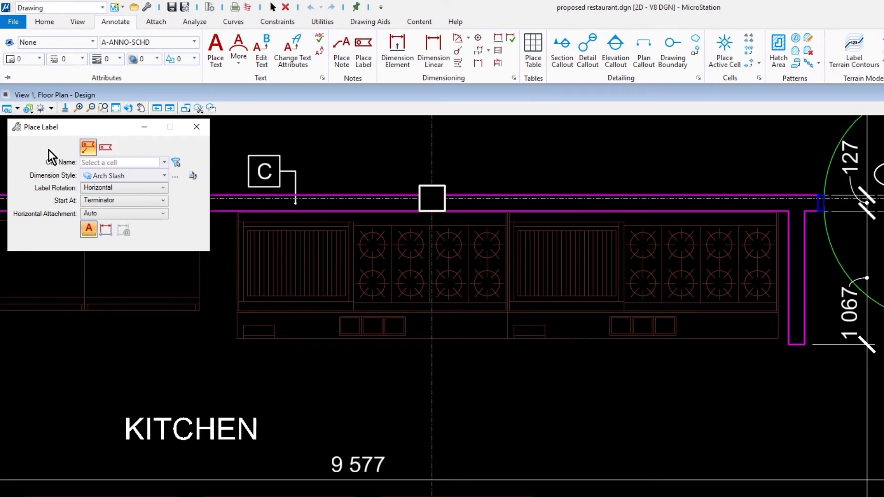
Set Place Label to the Eqmt ID Label cell and Equipment Label dimension style, enabling the third frame toggle.
click(164, 162)
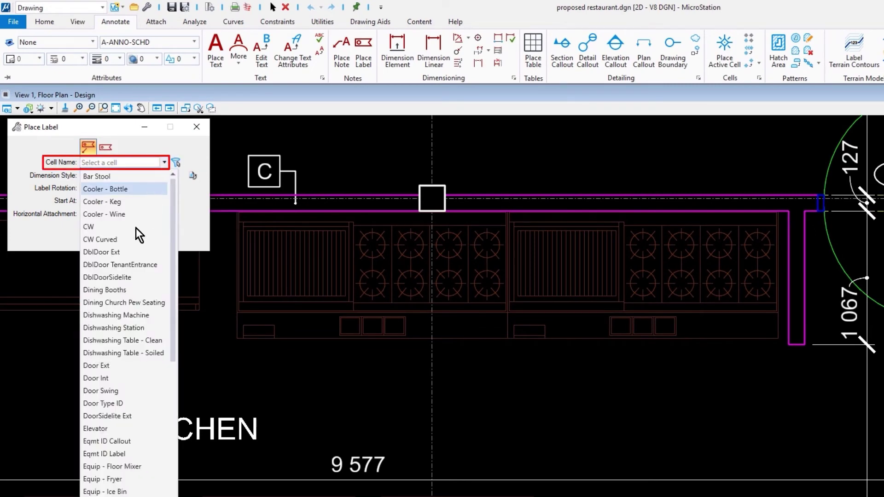
click(128, 454)
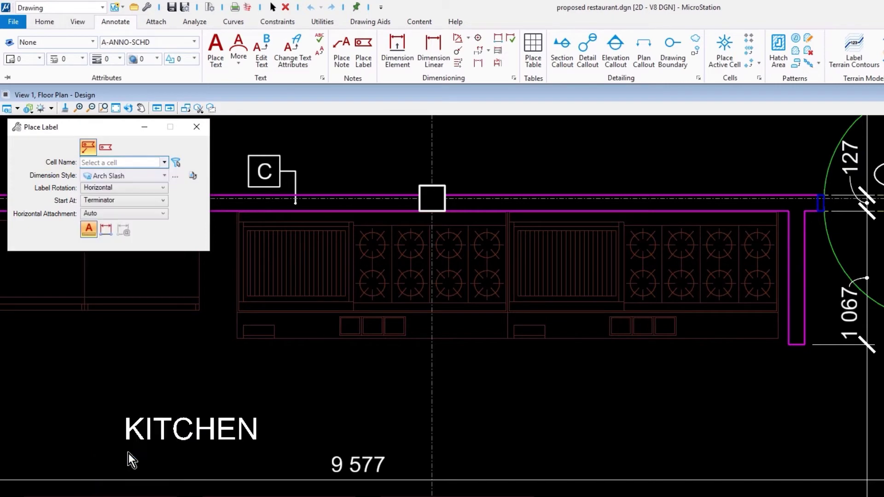
click(149, 178)
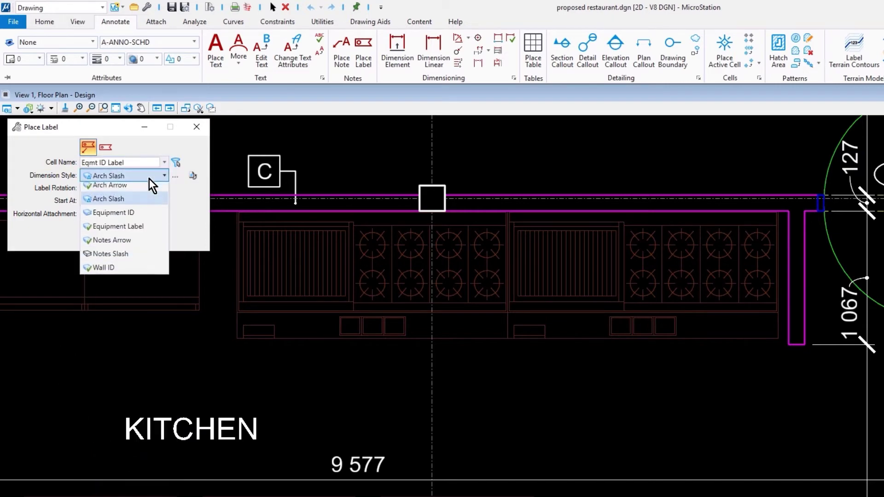
click(152, 232)
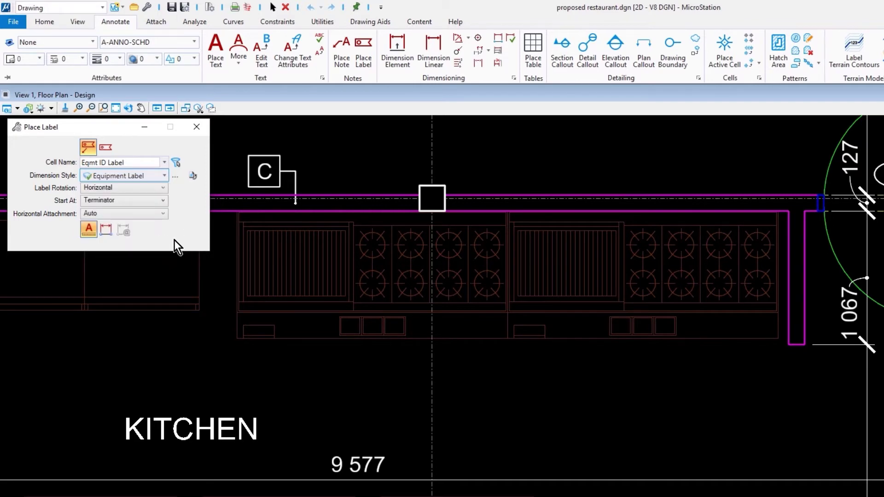
click(106, 230)
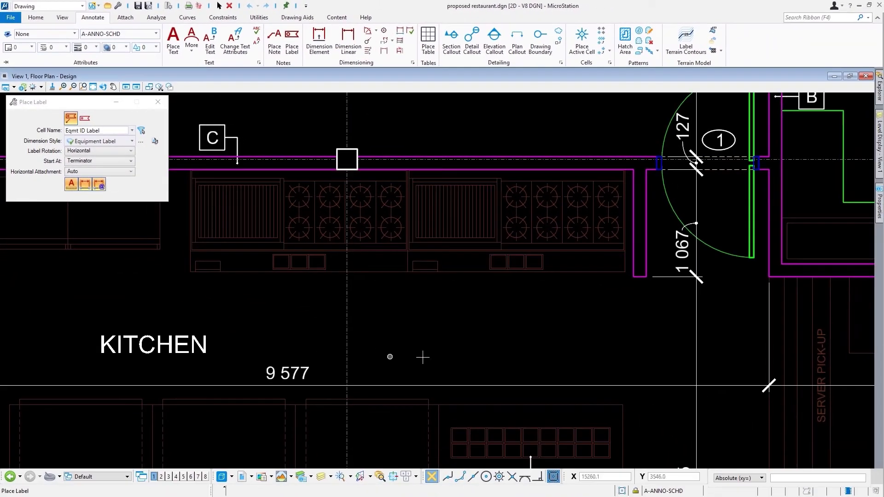
Label the right griddle 01B and the left range 01A, aligning both labels beneath them.
click(465, 251)
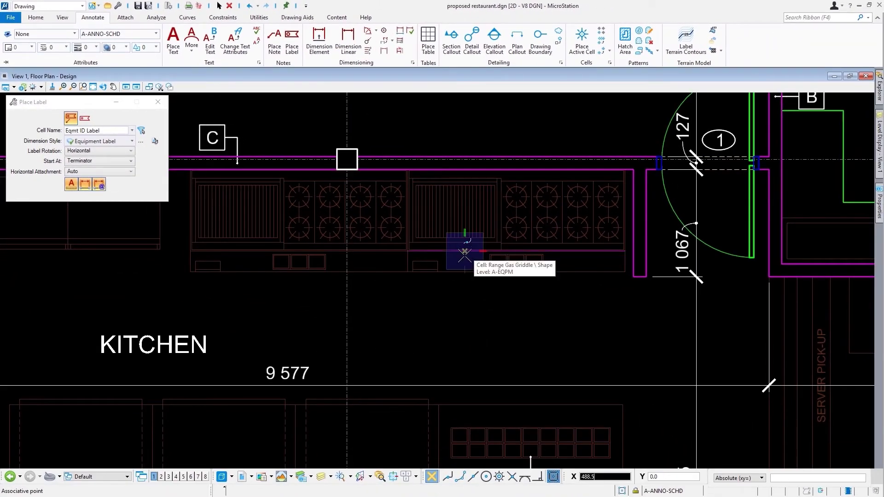
click(465, 299)
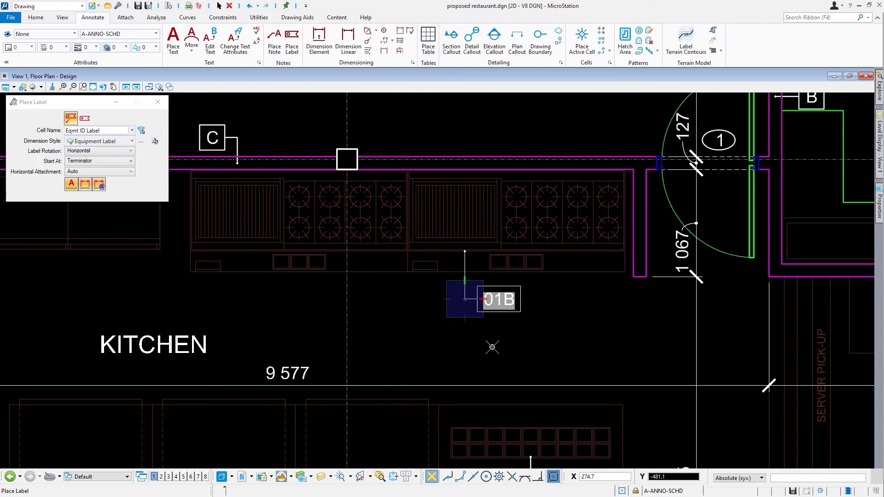
click(240, 260)
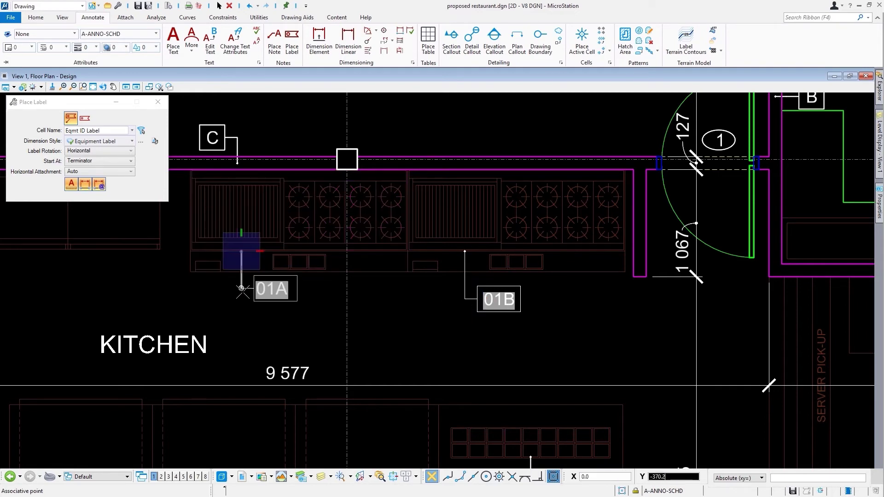
click(241, 306)
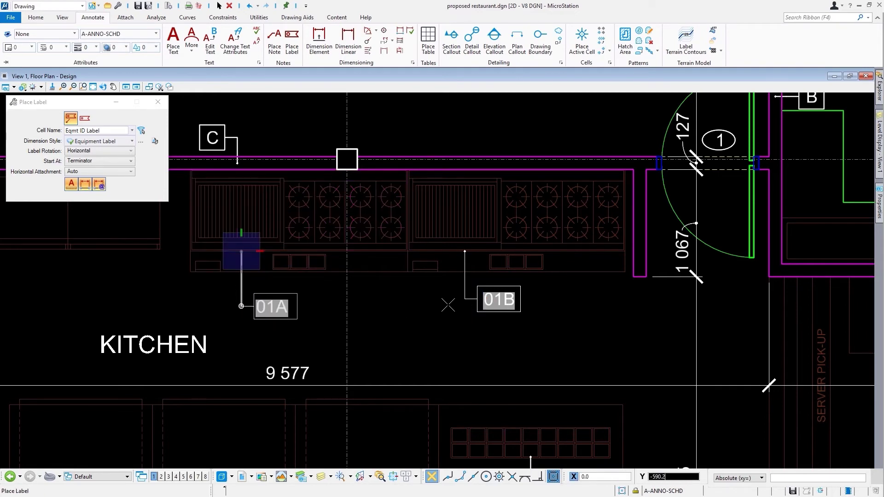
click(452, 300)
Change the right griddle's Kitchen Equipment ID property to 01C.
key(Escape)
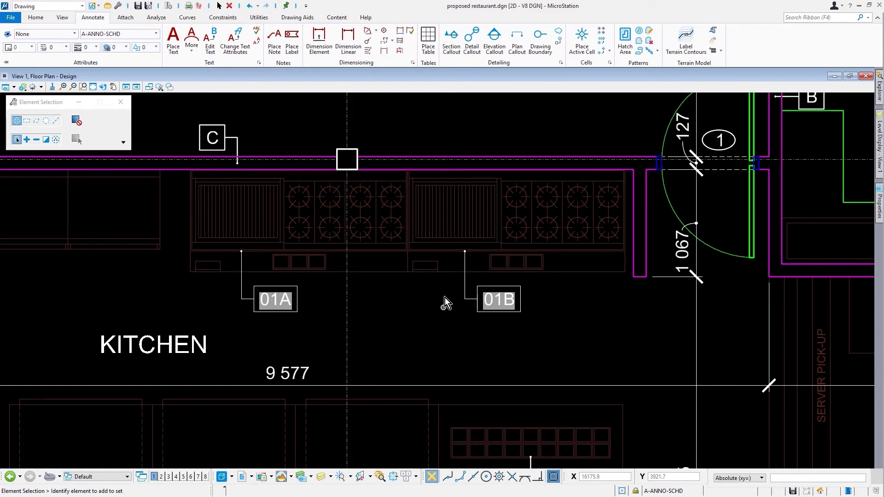
click(440, 269)
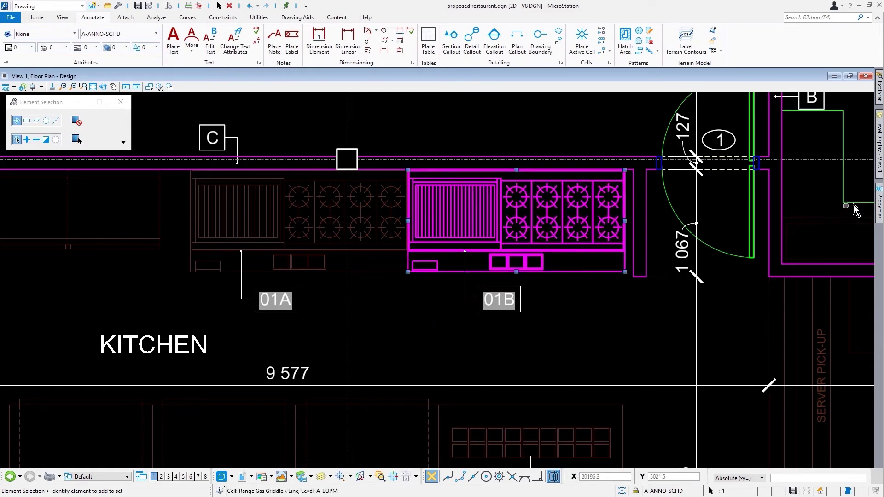
mouse_move(880, 212)
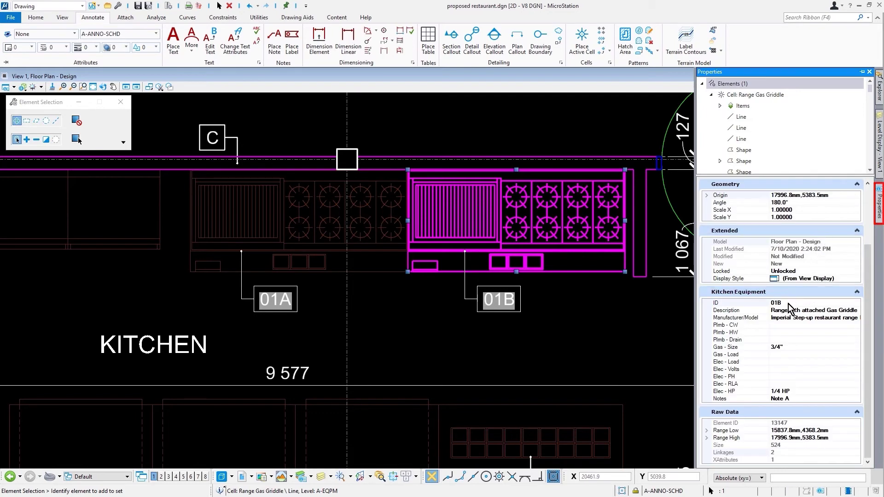
click(787, 304)
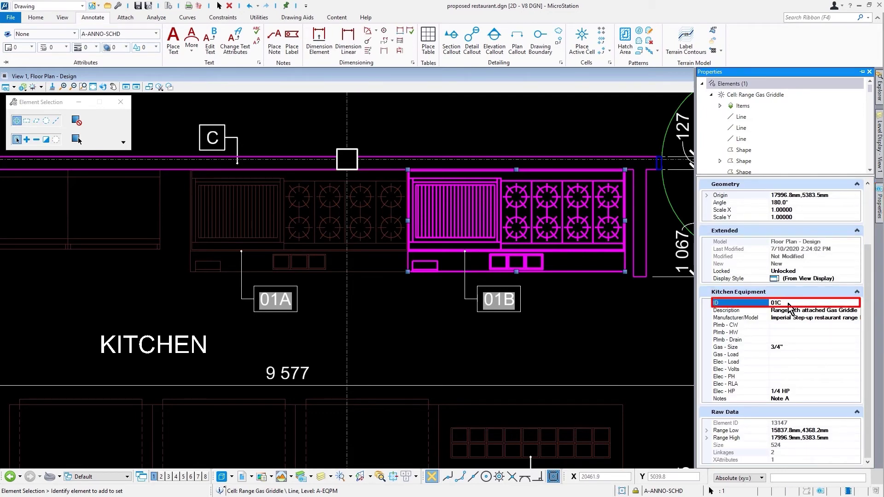
key(Tab)
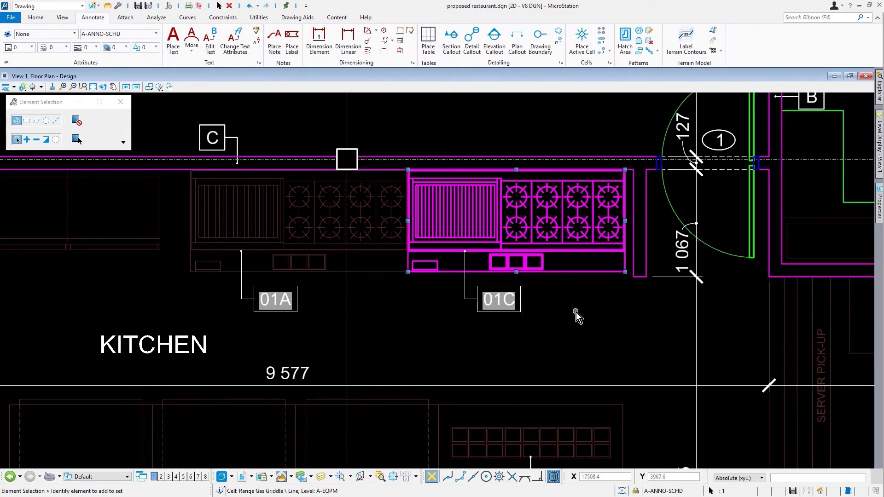
click(576, 311)
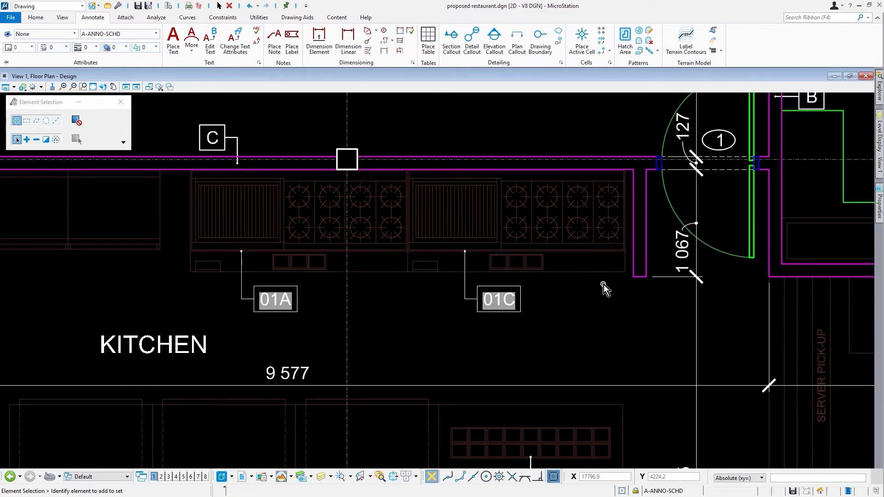
Set the griddle's Kitchen Equipment ID back to 01B and pan out over the kitchen.
click(595, 273)
mouse_move(879, 202)
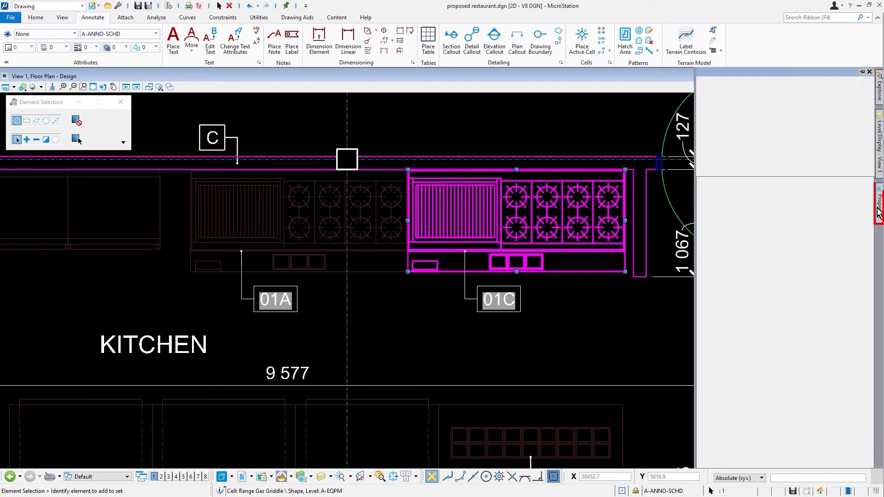
click(799, 303)
click(796, 302)
key(BackSpace)
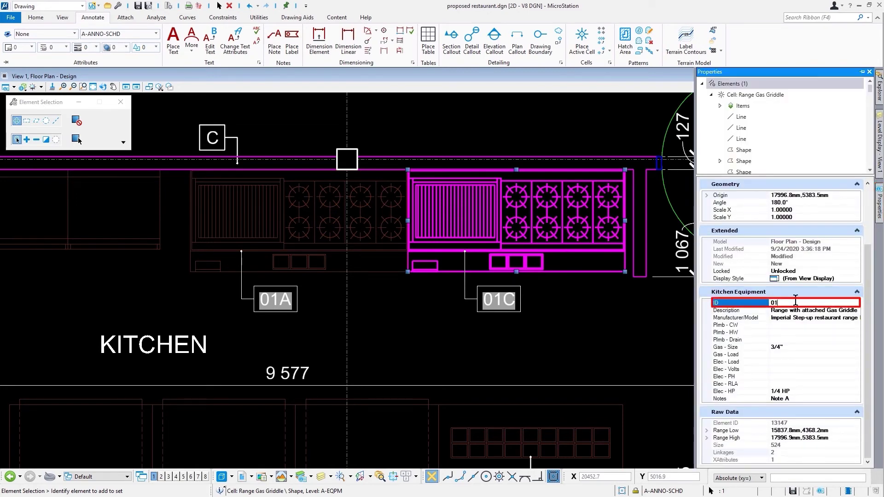
text(B)
key(Return)
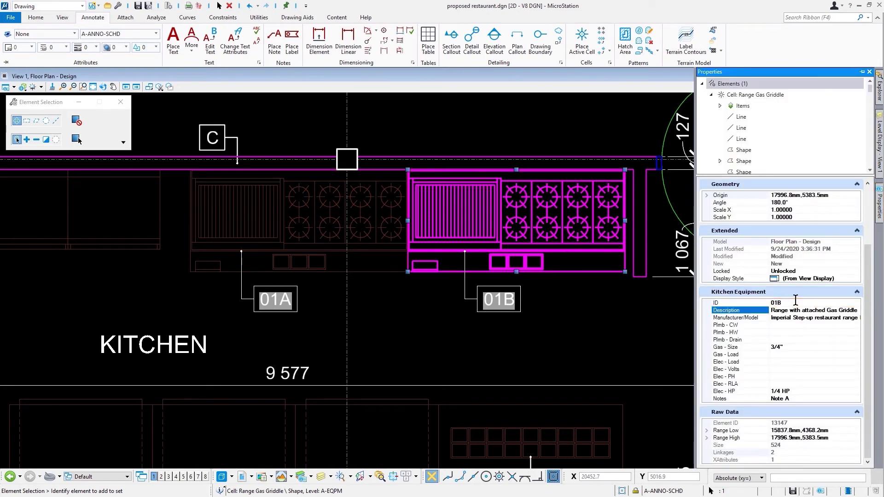
click(590, 317)
scroll(590, 316, down, 1)
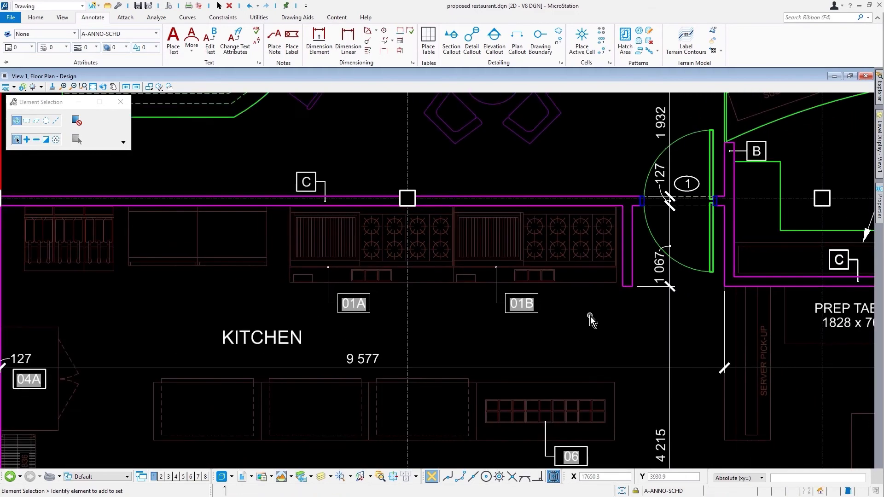
middle_drag(590, 316, 600, 313)
mouse_move(600, 313)
mouse_down()
mouse_move(686, 216)
mouse_move(698, 220)
mouse_up()
right_click(698, 228)
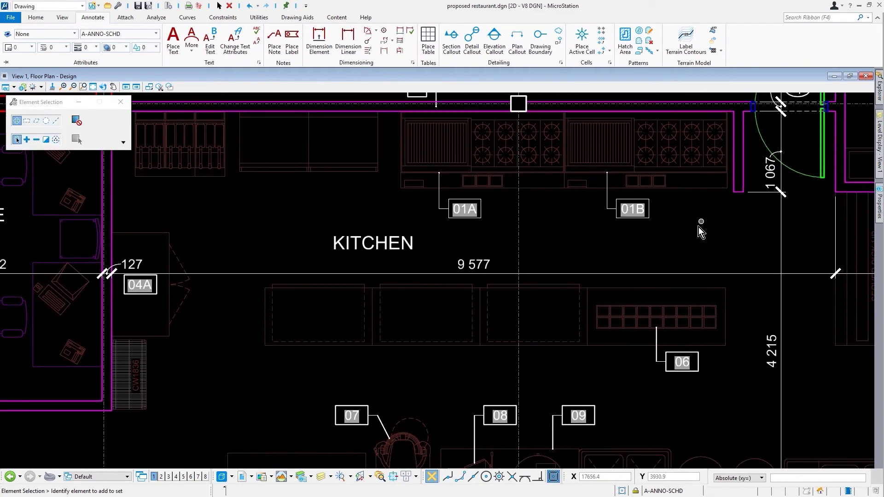
Place leadered labels 02B, 02A and 03 on the units left of 01A.
click(292, 42)
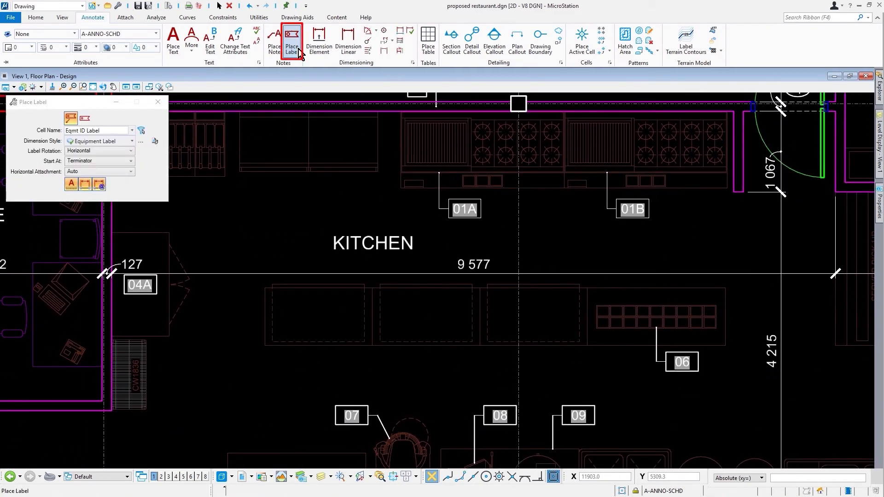
click(340, 167)
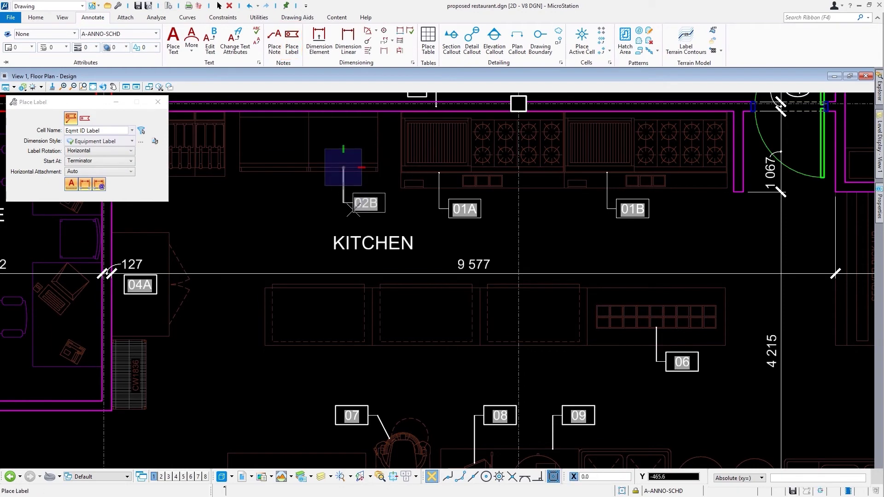
click(439, 208)
click(275, 162)
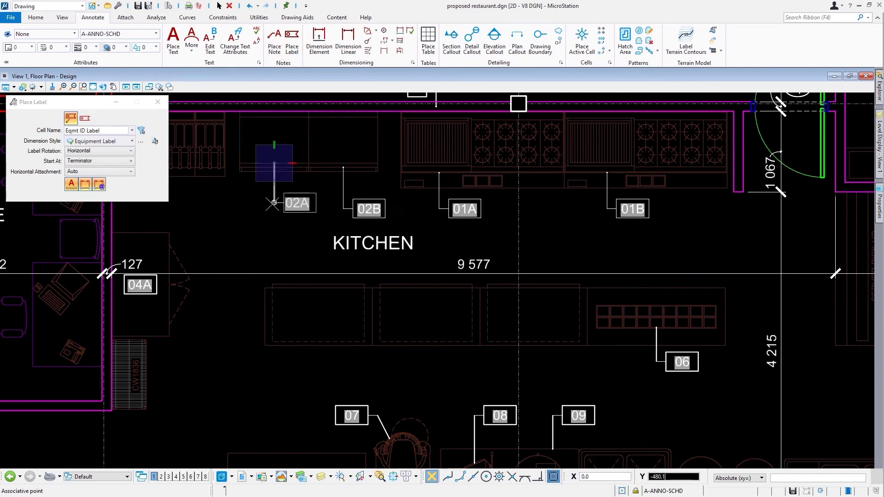
click(332, 210)
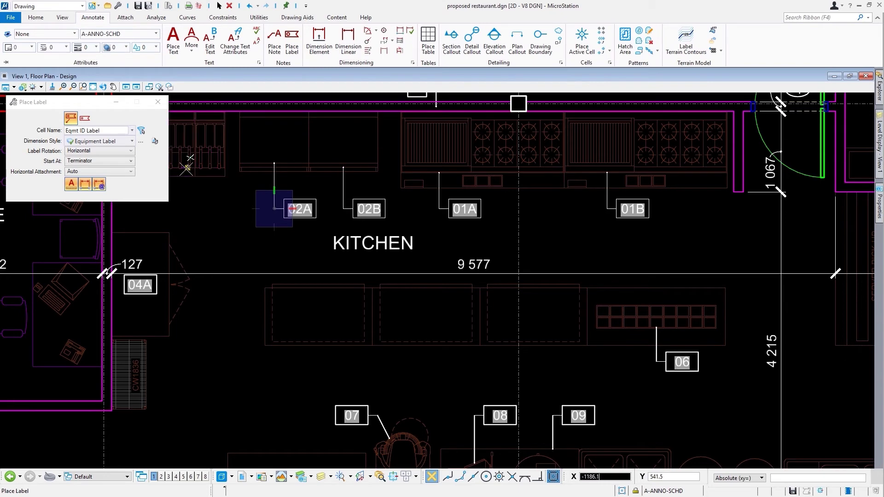
click(187, 169)
click(188, 210)
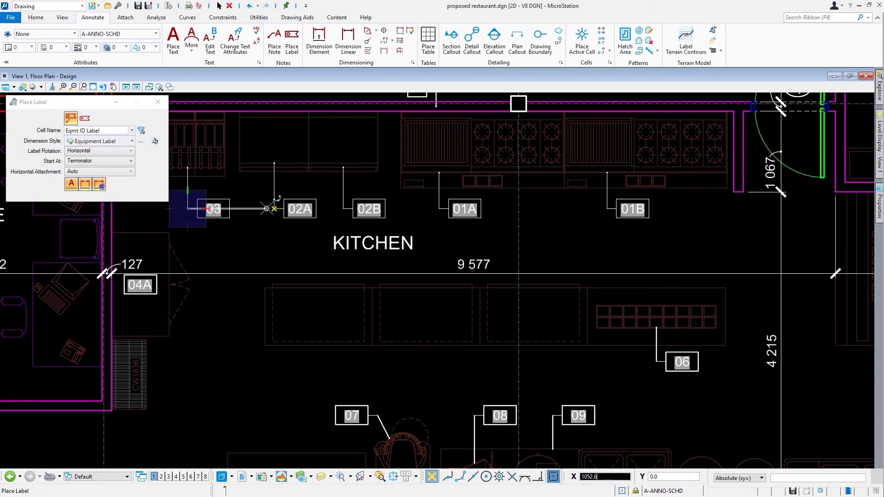
key(Escape)
click(292, 46)
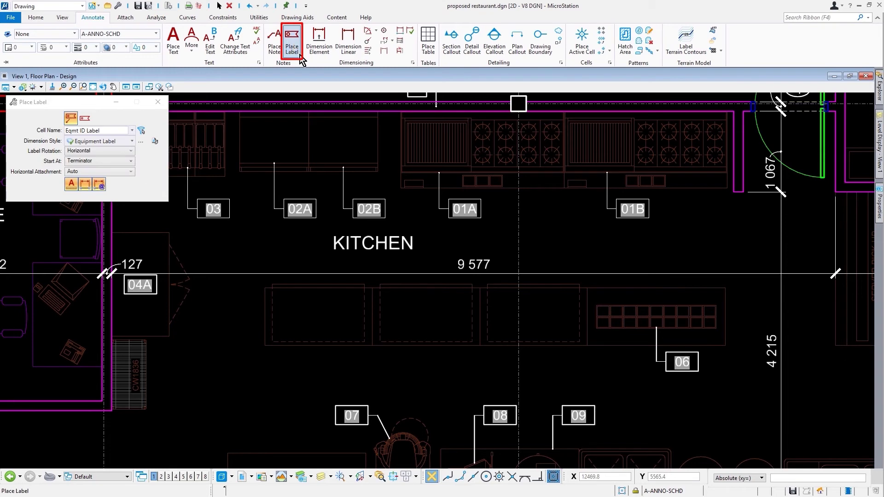
Switch Place Label to the Eqmt ID Callout cell and enable Center snap.
click(85, 118)
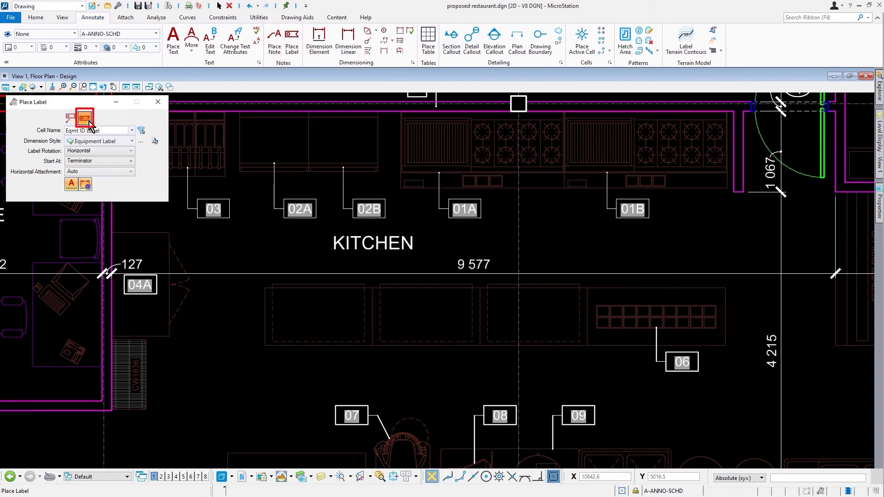
click(132, 130)
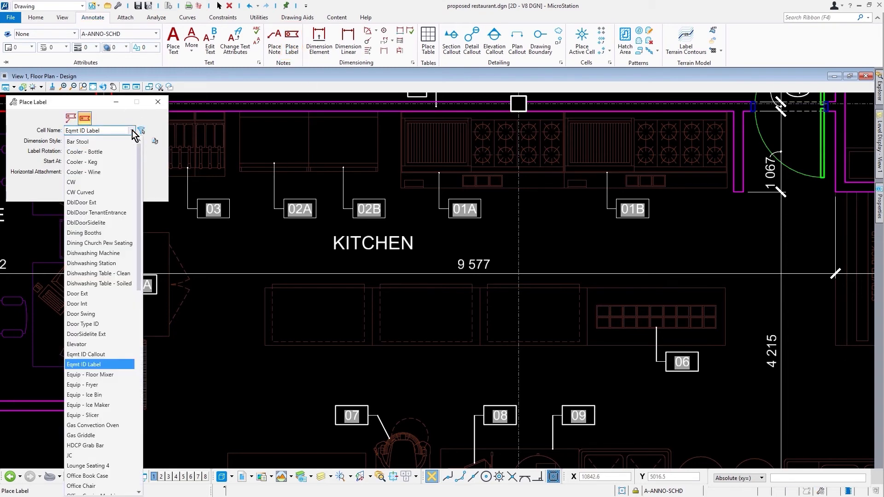
click(112, 354)
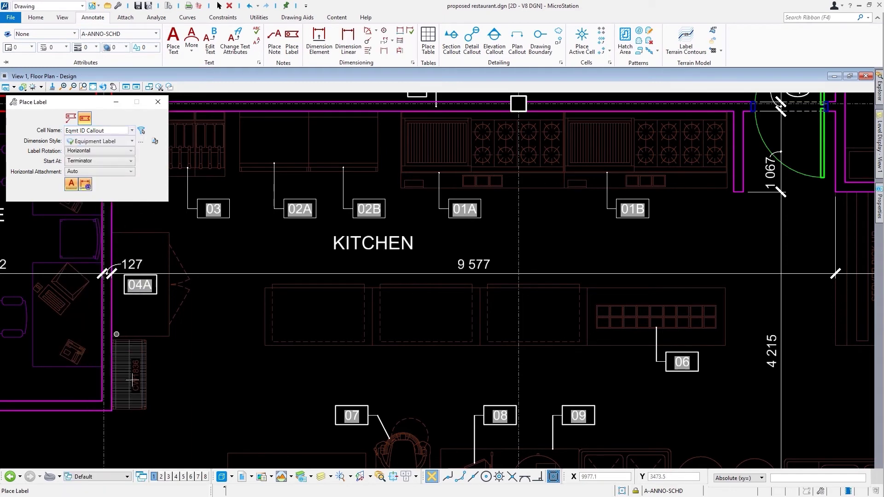
click(486, 476)
Place labels 05A, 05B and 05C at the centres of the three middle counters.
click(325, 348)
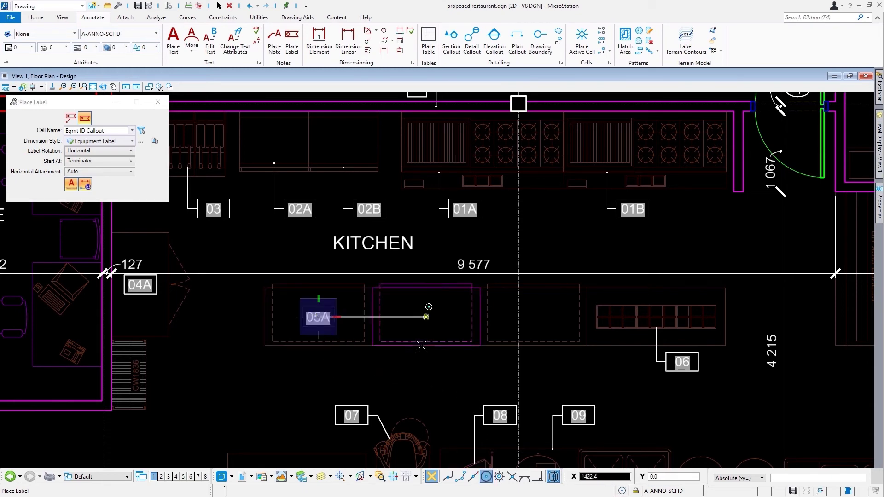
click(425, 317)
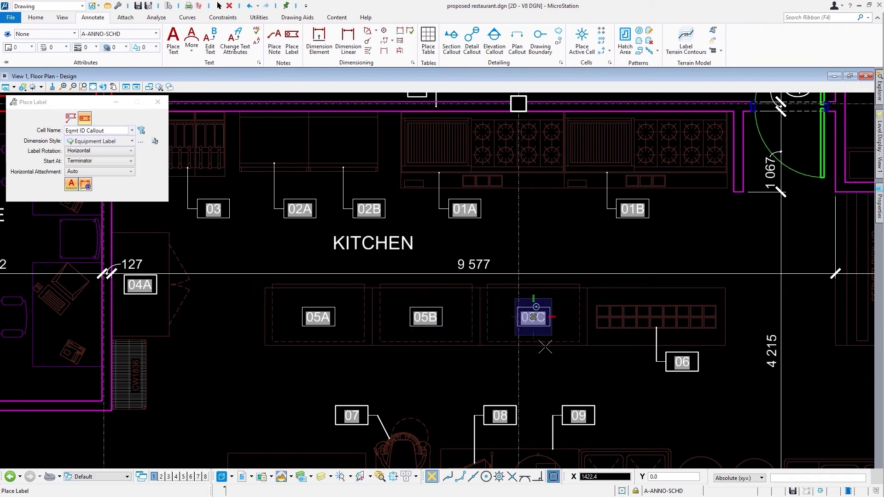
click(555, 369)
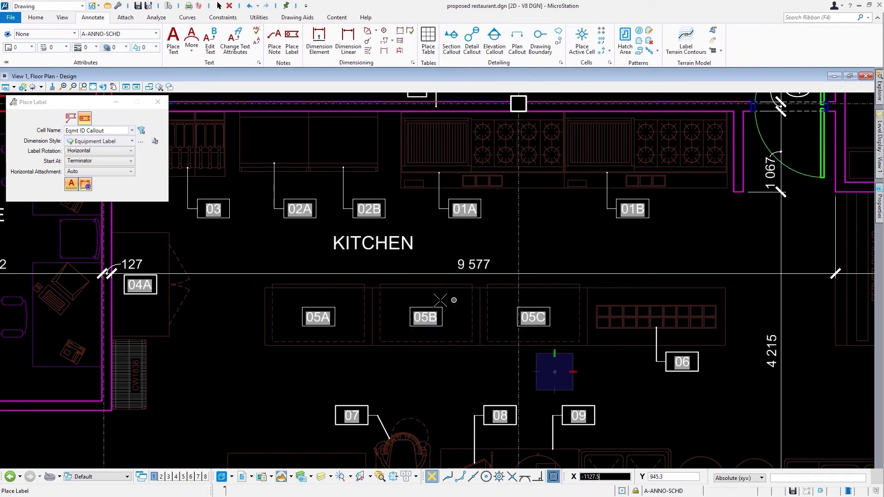
scroll(410, 299, up, 2)
scroll(411, 299, down, 2)
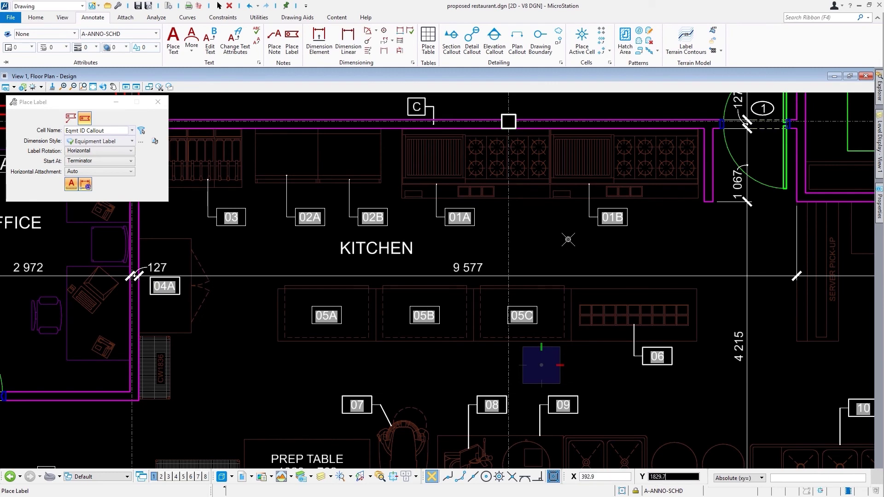
Try a 1:25 drawing scale in the Utilities tab, then return it to 1:50.
key(Escape)
click(259, 18)
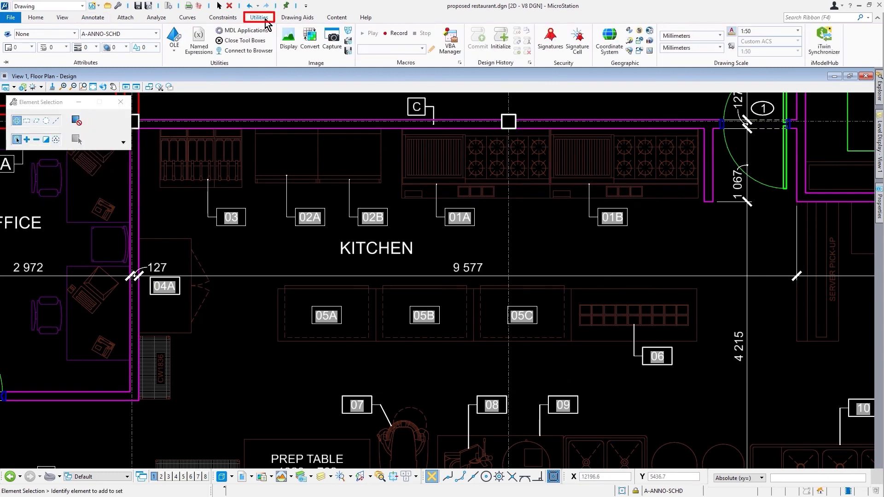
click(786, 37)
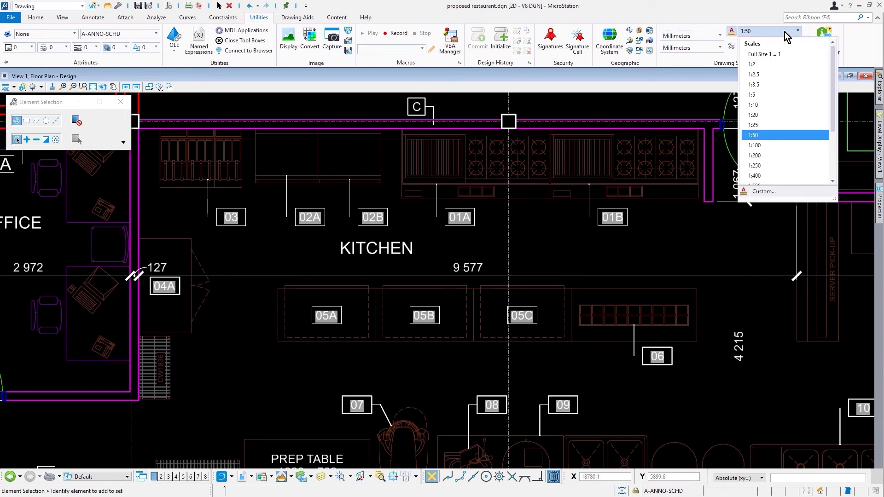
click(772, 125)
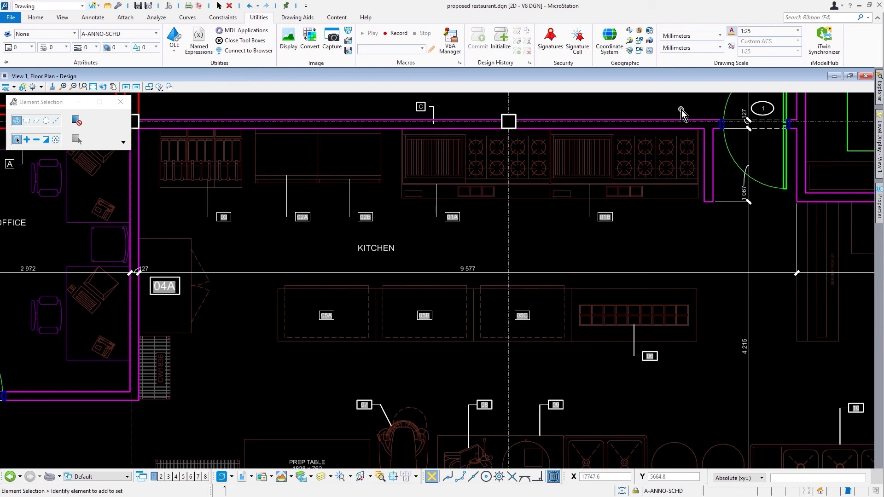
click(798, 31)
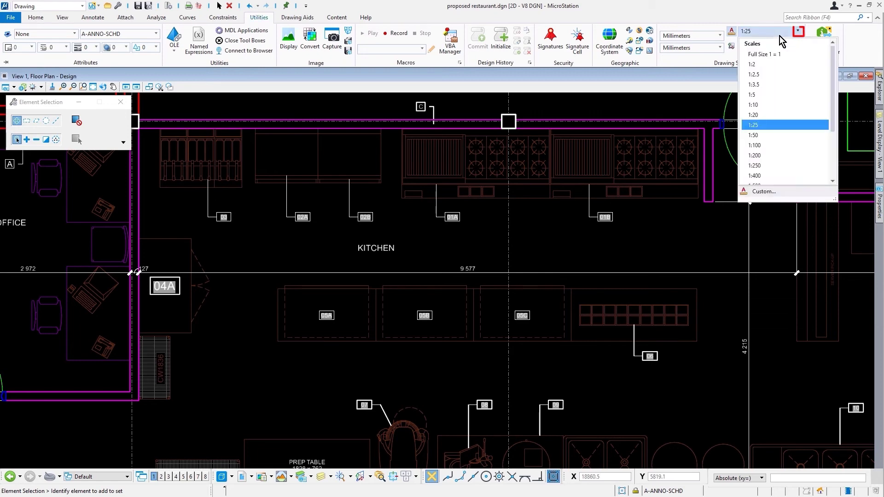
click(777, 140)
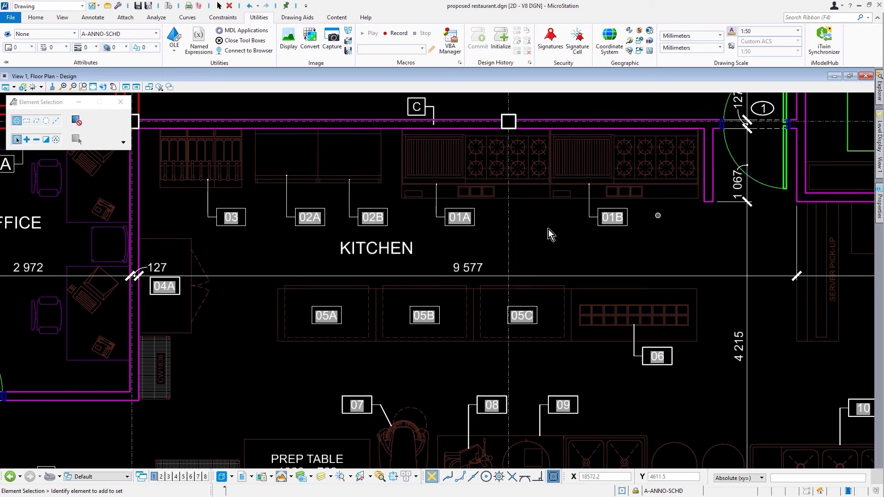
Frame the KITCHEN EQUIPMENT and ROOM FINISH SCHEDULE tables and set the drawing scale to 1:25.
click(93, 87)
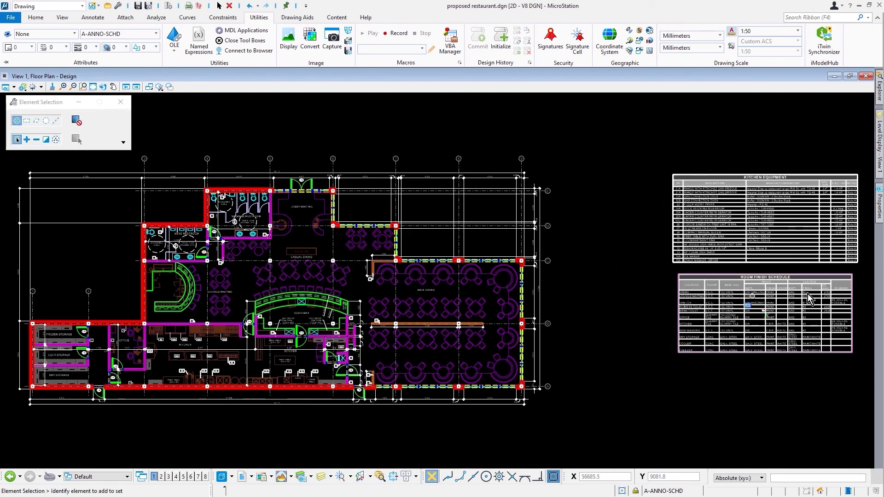
key(ctrl+shift+p)
mouse_move(866, 227)
mouse_down()
mouse_move(619, 218)
mouse_move(582, 197)
mouse_up()
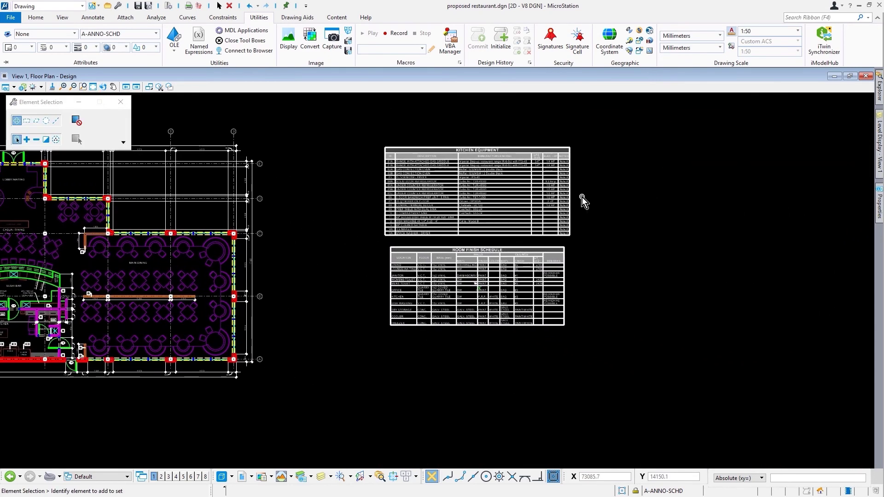
scroll(582, 197, up, 2)
scroll(563, 198, up, 1)
middle_drag(565, 200, 600, 206)
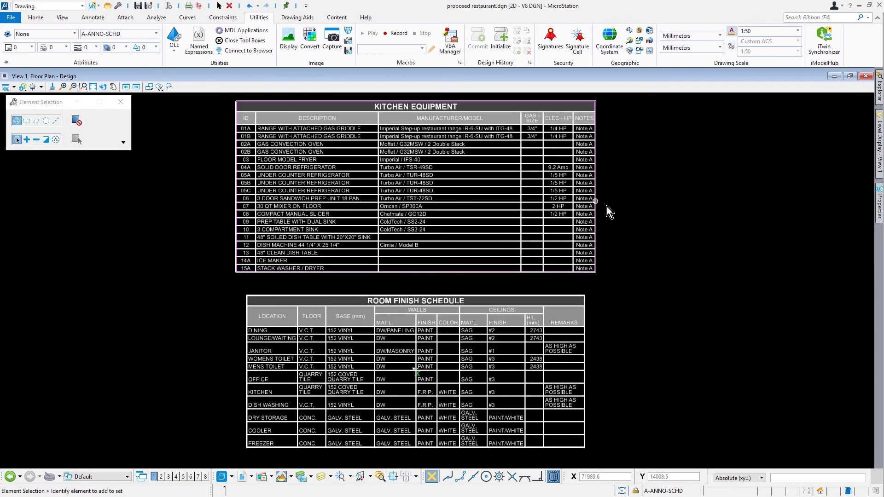
click(782, 32)
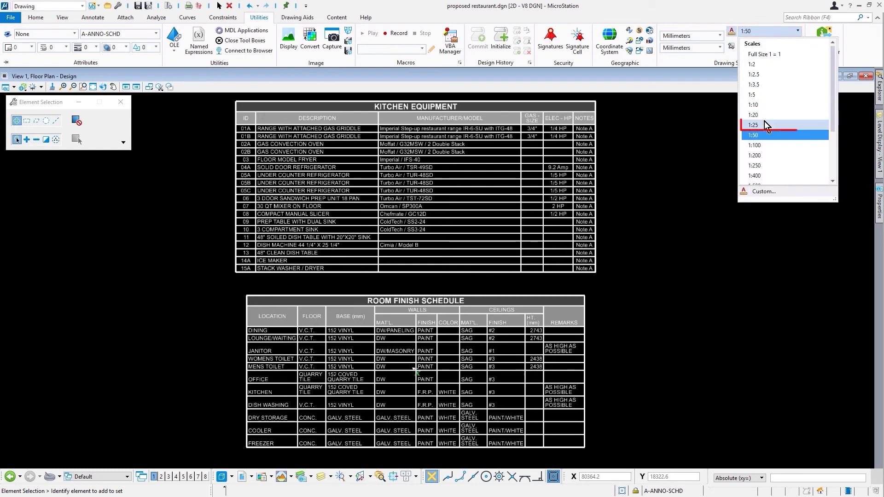
click(764, 126)
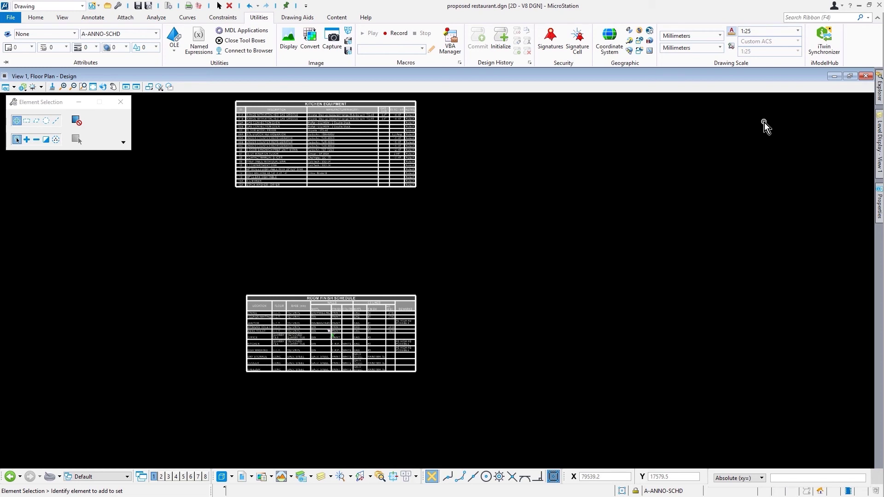
click(761, 31)
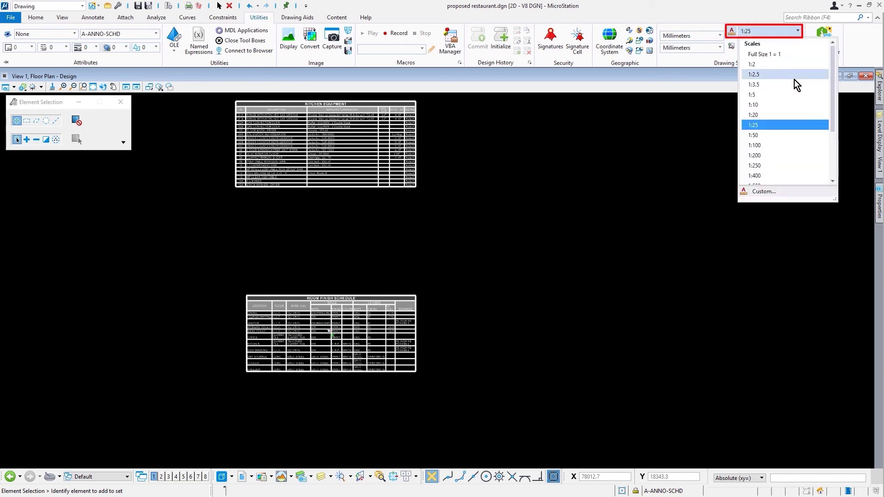
Choose 1:50 as the drawing scale, restoring the schedule tables to full size.
click(780, 135)
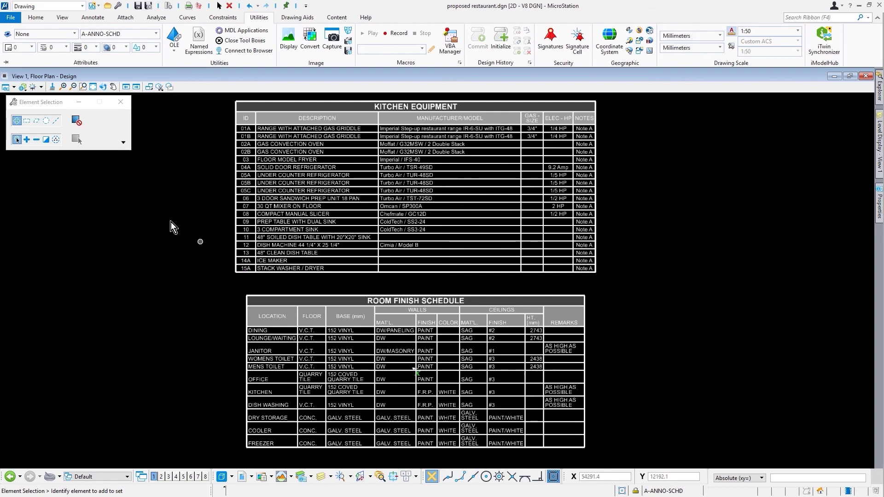
Set up Place Table to build a table from the KITCHEN EQUIPMENT report.
click(94, 17)
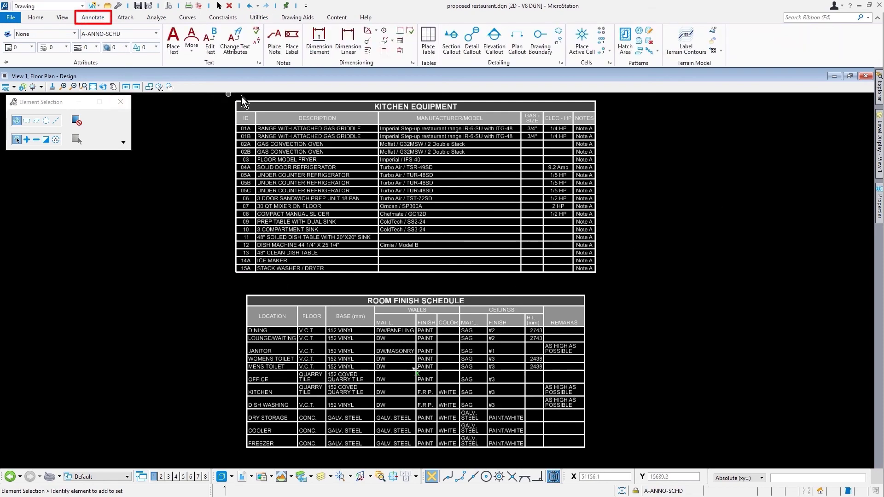
click(427, 39)
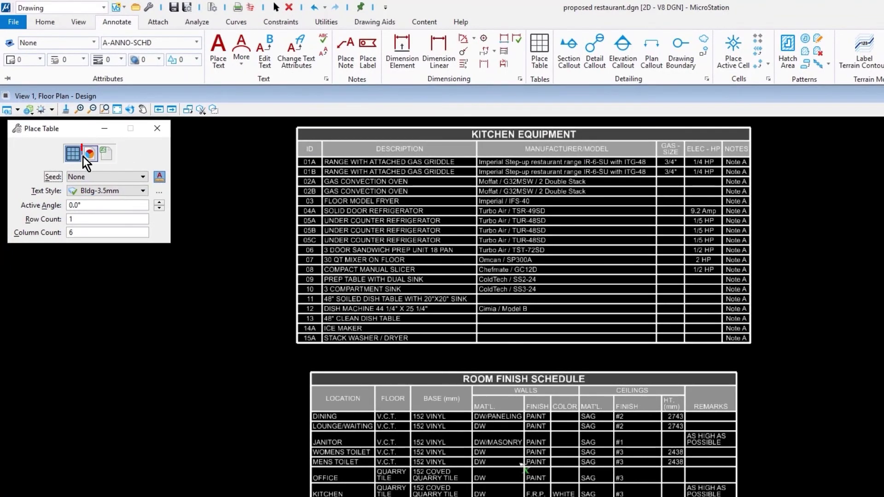
click(83, 156)
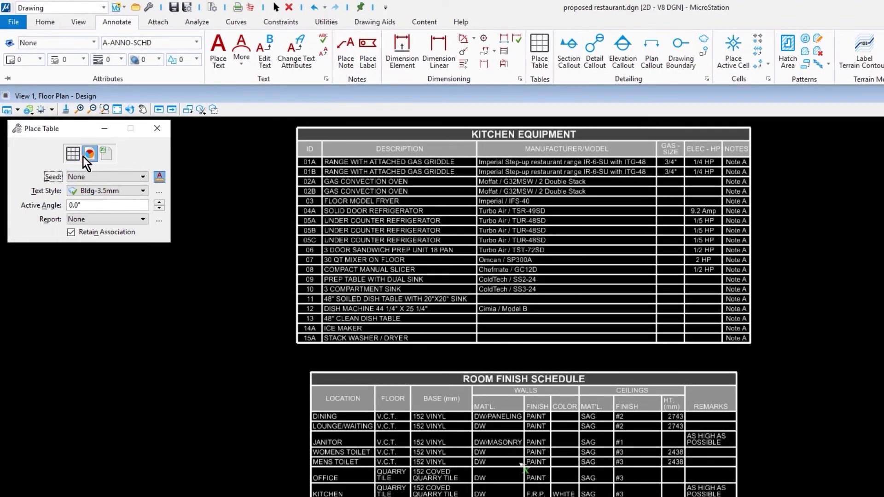
click(135, 222)
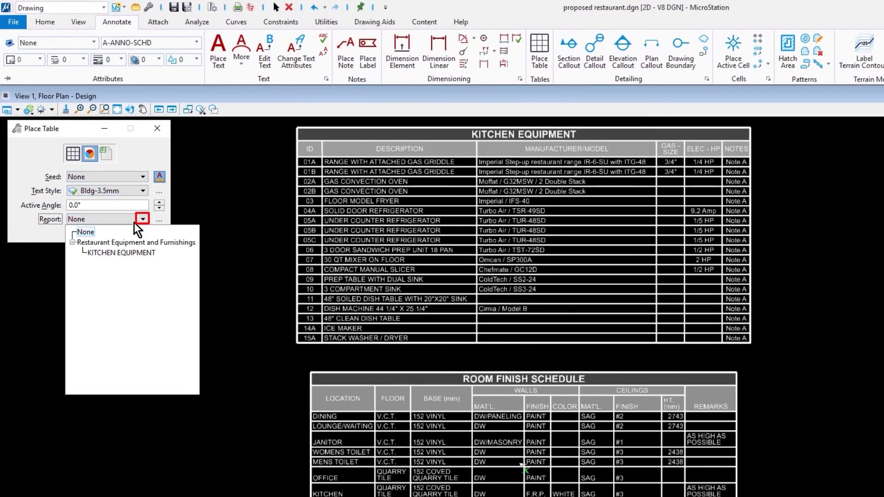
click(163, 255)
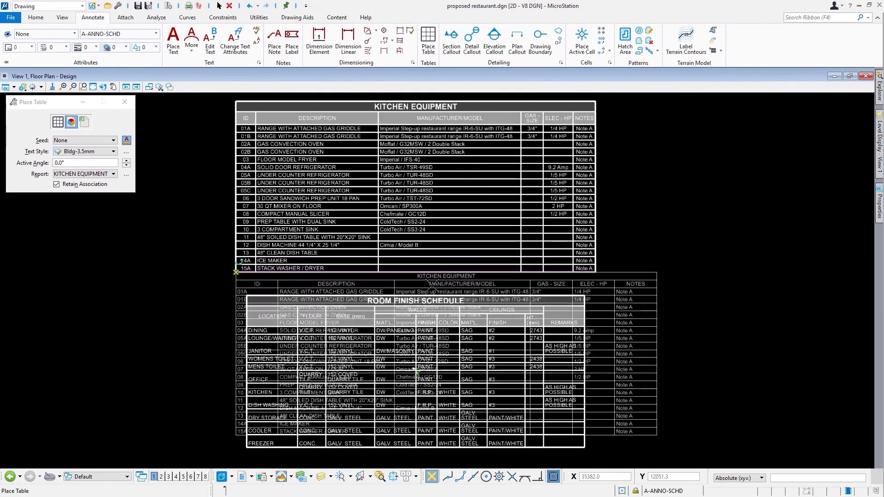
Place the KITCHEN EQUIPMENT report table right of the schedules and pan to show both.
click(637, 105)
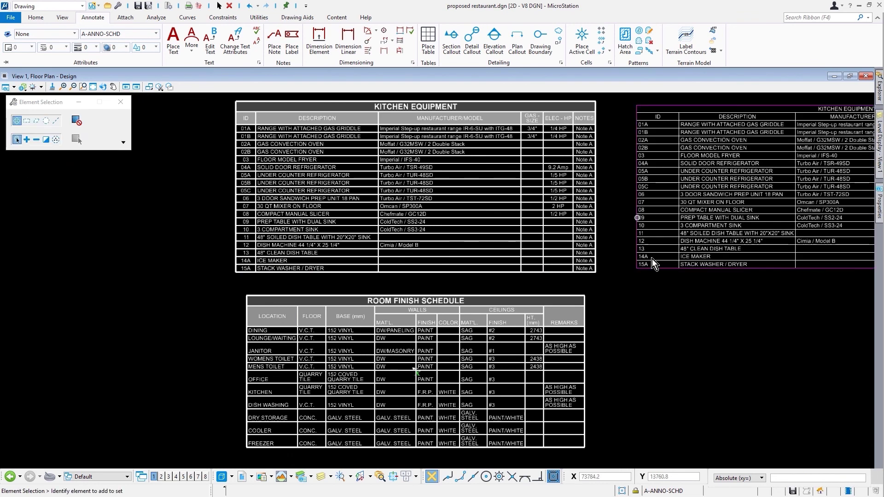
mouse_move(811, 288)
middle_down()
mouse_move(741, 325)
mouse_move(596, 359)
mouse_move(609, 357)
middle_up()
right_click(609, 358)
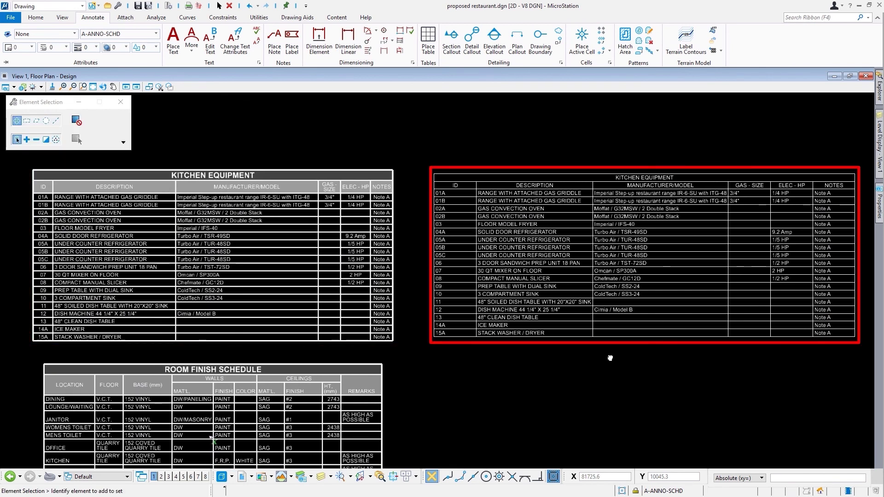
Select the new KITCHEN EQUIPMENT report table to bring up its Table Tools Layout tab.
click(554, 338)
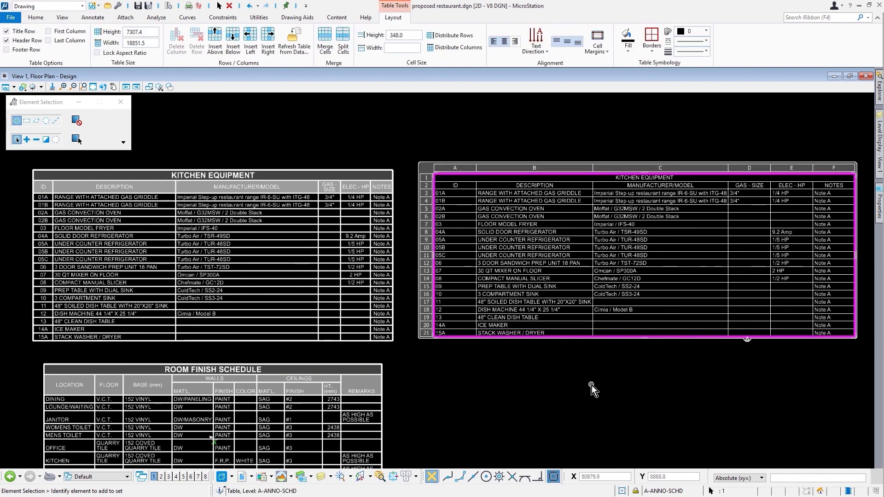